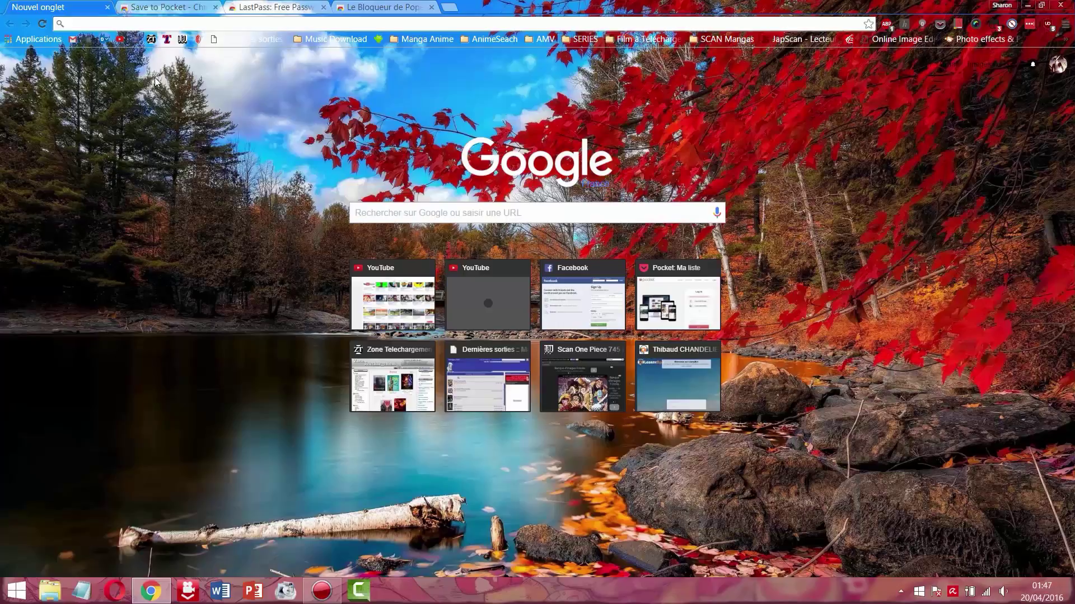
# View the Save to Pocket extension's page in the Chrome Web Store
pyautogui.click(145, 8)
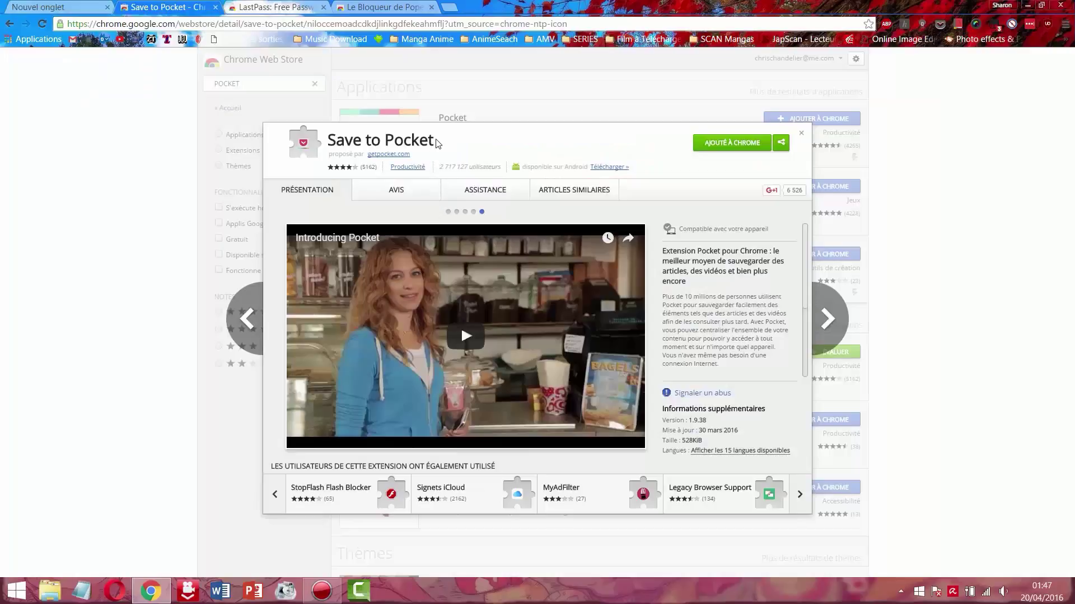
pyautogui.moveTo(436, 141); pyautogui.dragTo(389, 144)
pyautogui.click(510, 156)
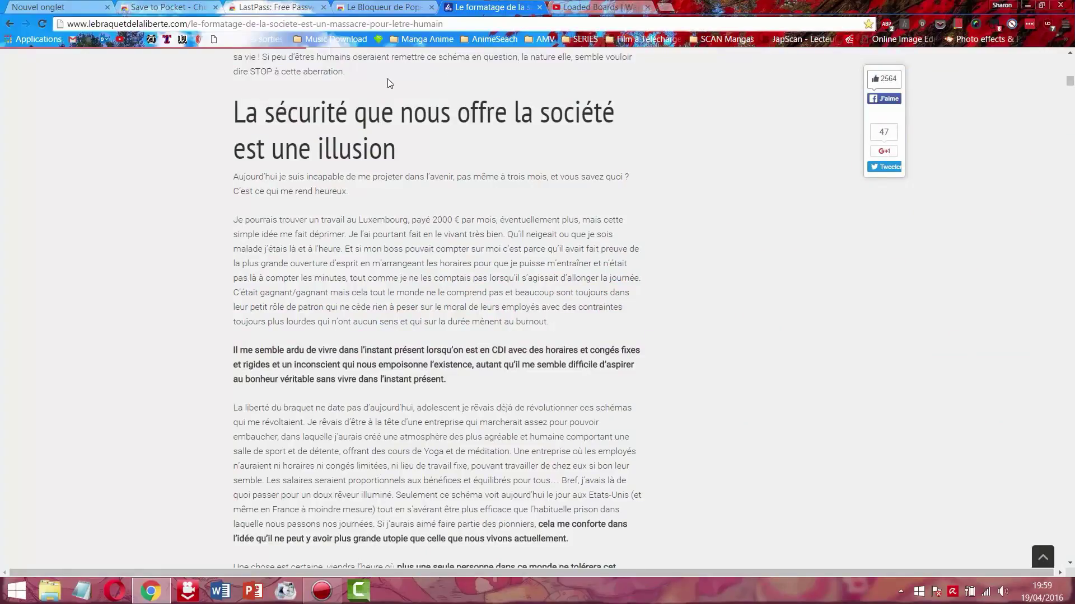
# Look through the open article on society's "formatage" and save its page to Pocket with the browser extension
pyautogui.scroll(-5, 529, 155)
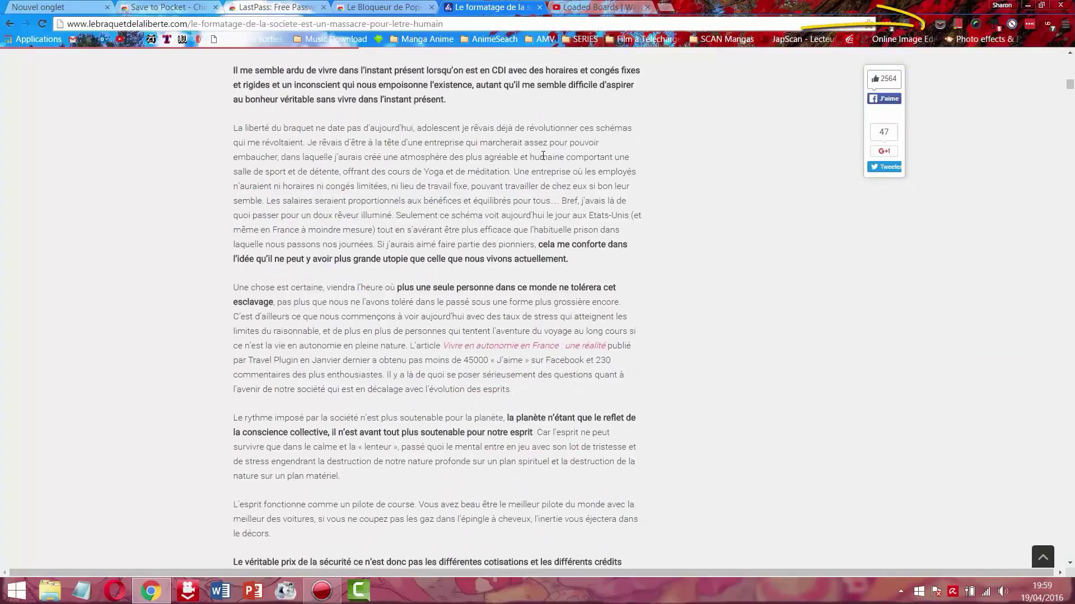
pyautogui.moveTo(338, 200)
pyautogui.mouseDown()
pyautogui.moveTo(329, 186)
pyautogui.moveTo(457, 186)
pyautogui.moveTo(523, 202)
pyautogui.mouseUp()
pyautogui.moveTo(401, 218); pyautogui.dragTo(518, 218)
pyautogui.click(551, 221)
pyautogui.click(941, 24)
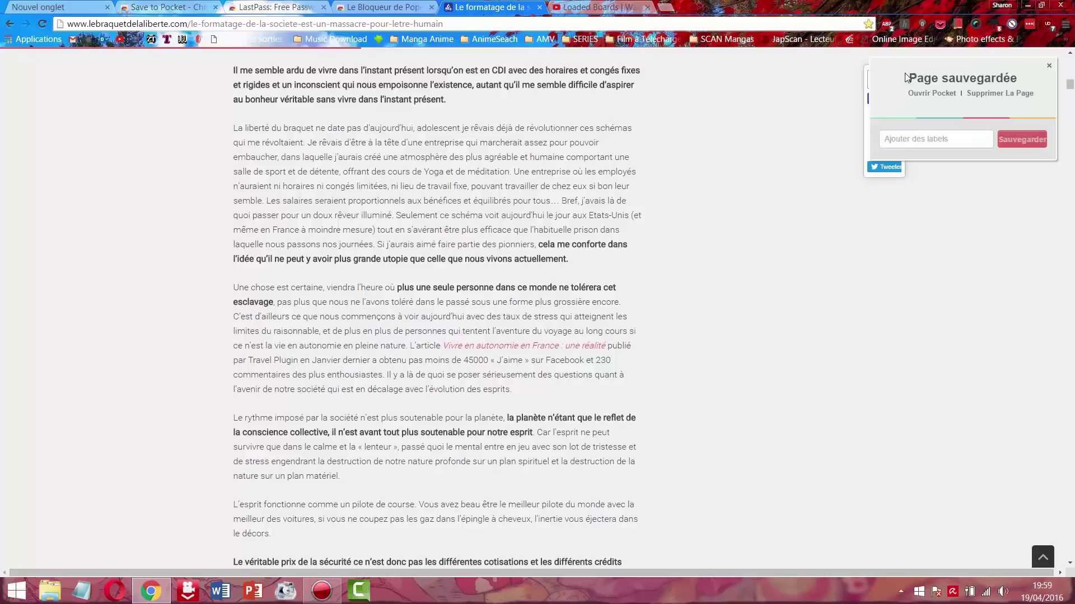
pyautogui.moveTo(907, 78); pyautogui.dragTo(1018, 77)
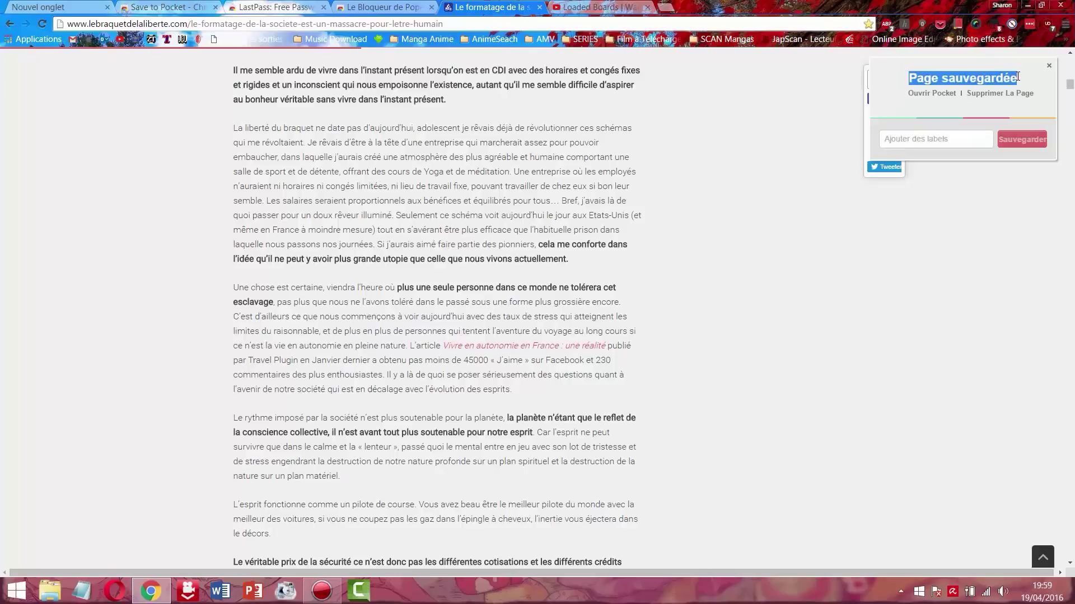
pyautogui.click(959, 108)
# Save the "Loaded Boards | WanderLost" YouTube video to Pocket with the browser extension
pyautogui.click(638, 7)
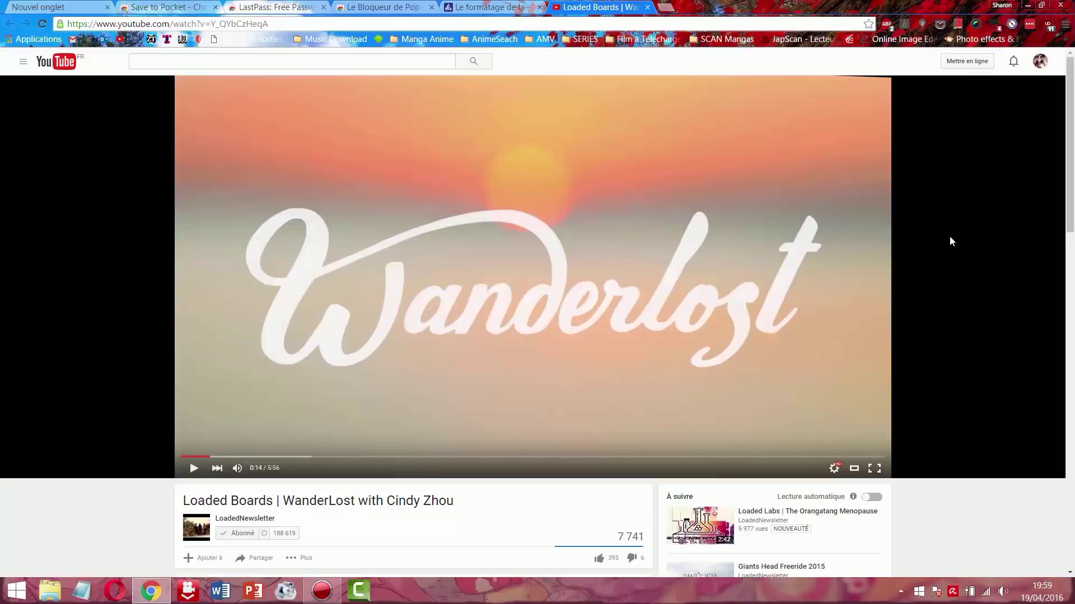
pyautogui.click(941, 25)
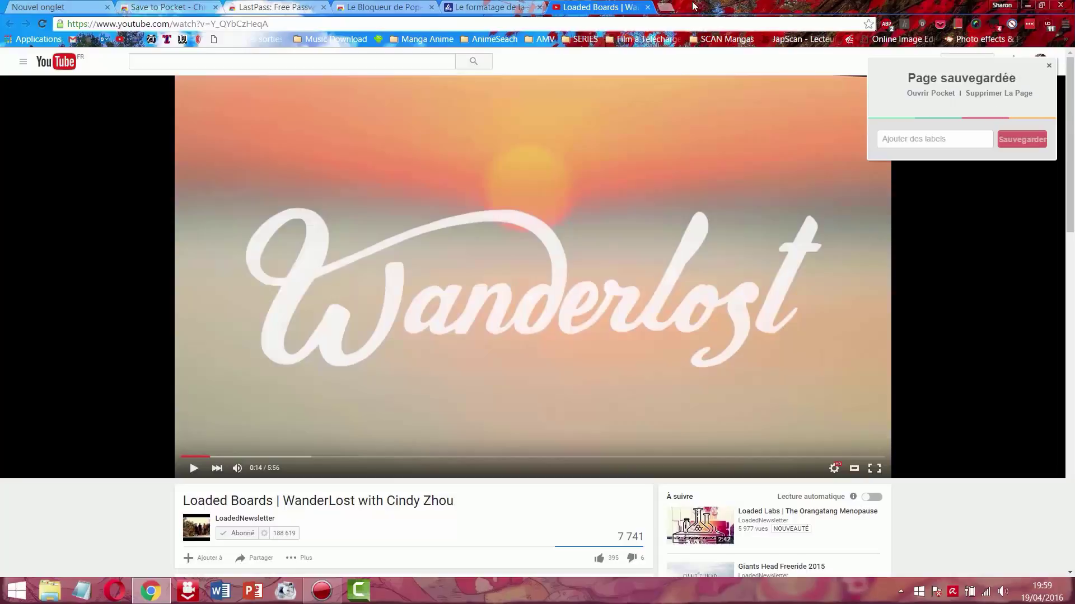
# Open the Pocket list in a new browser tab and look over the saved items
pyautogui.click(669, 8)
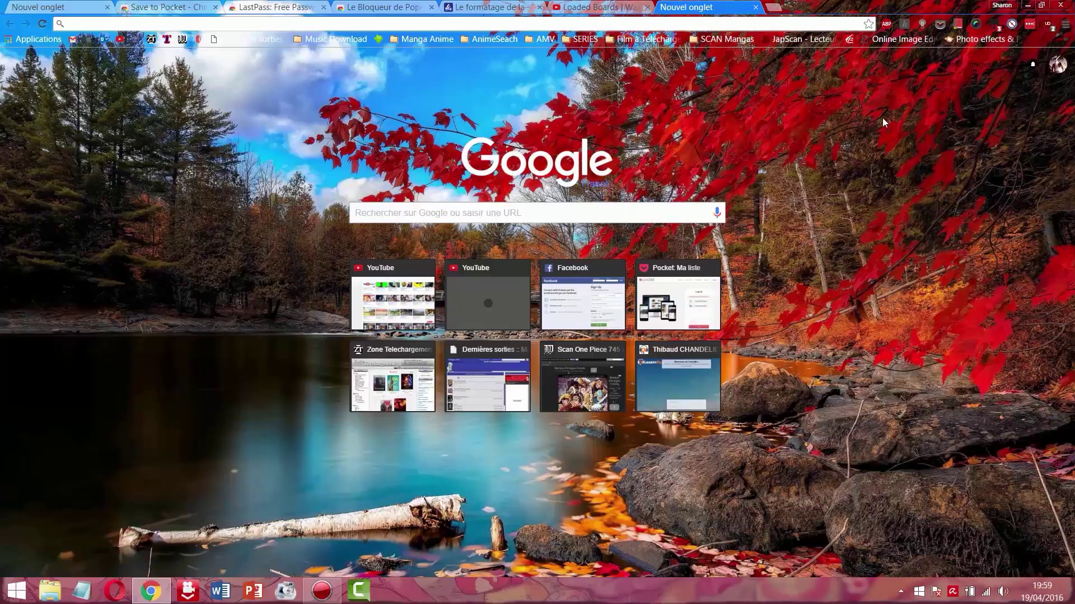
pyautogui.click(942, 24)
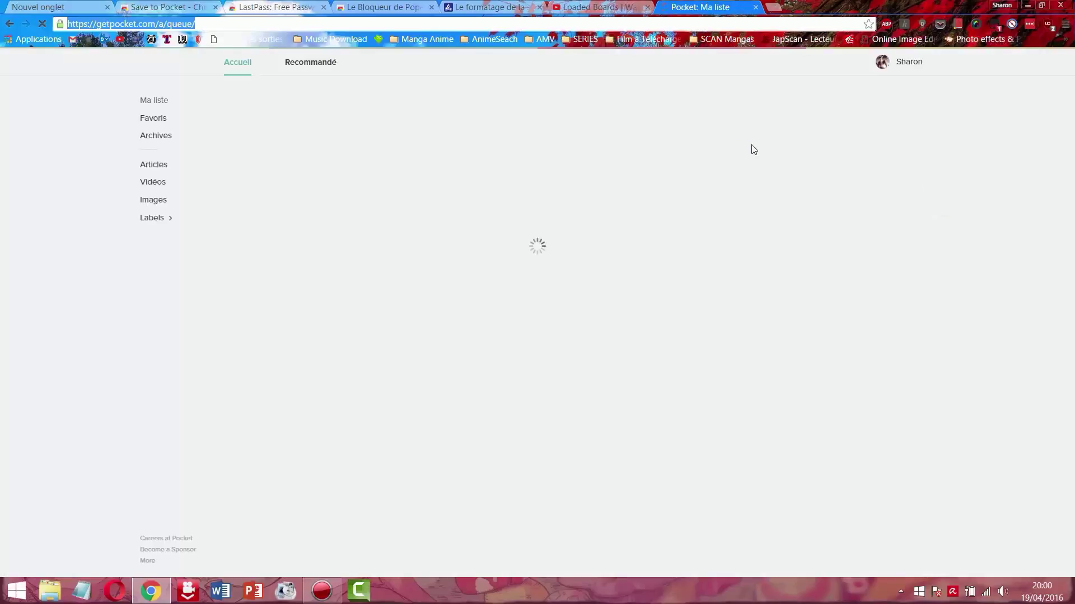
pyautogui.scroll(-1, 616, 235)
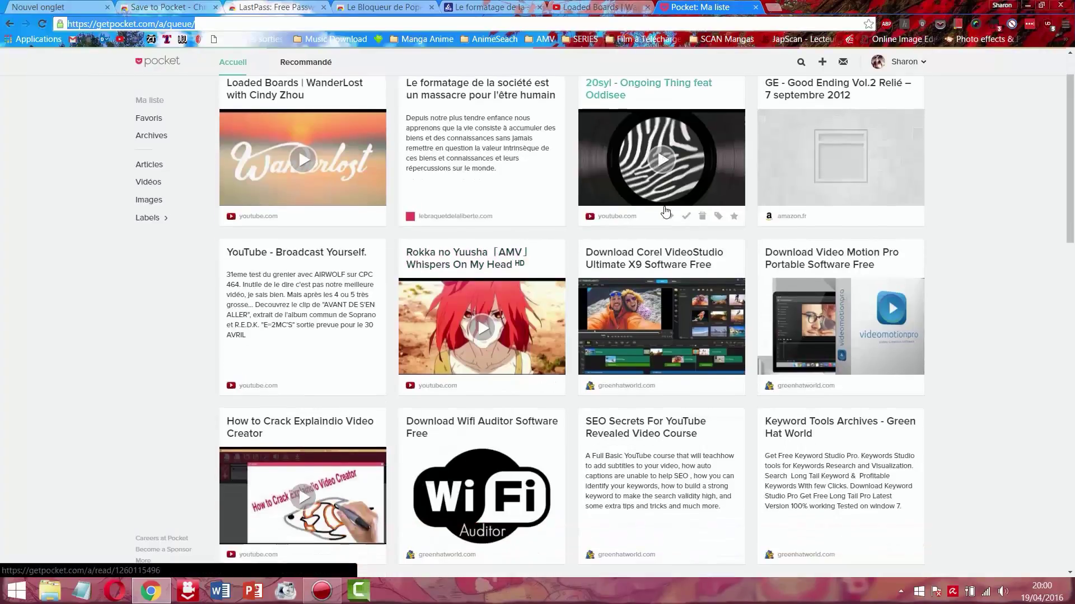
pyautogui.scroll(1, 667, 210)
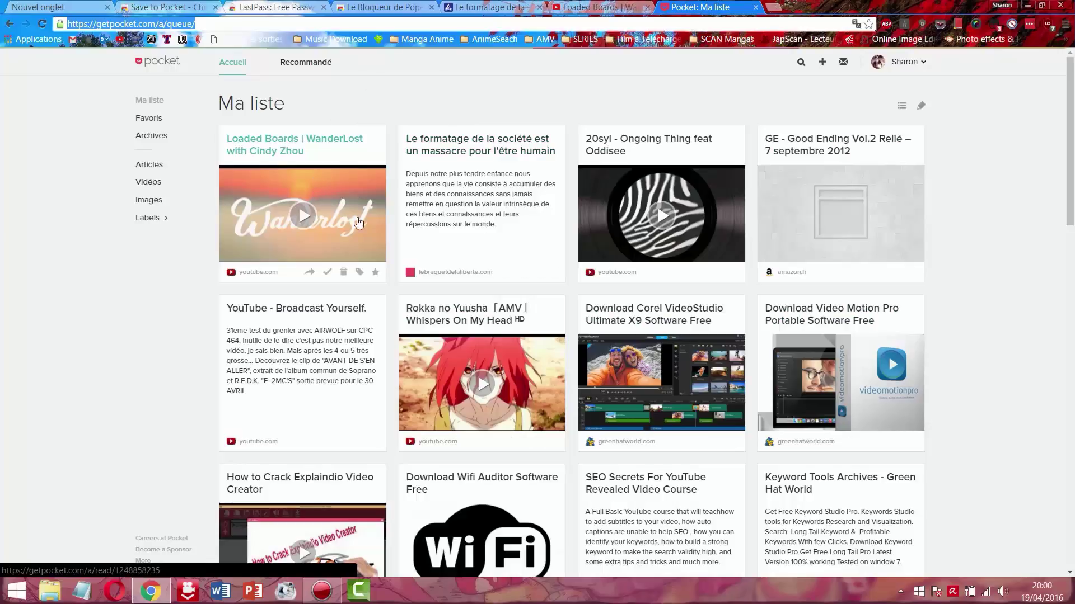
# Show the saved items as a list, browse through them, and return to the tile layout
pyautogui.click(902, 107)
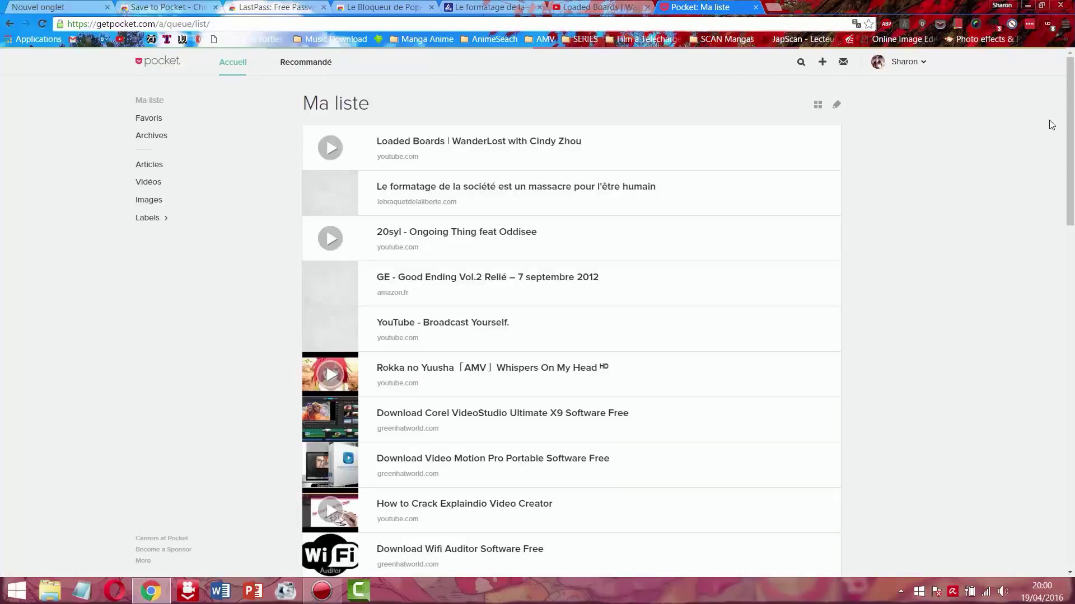
pyautogui.scroll(-12, 502, 241)
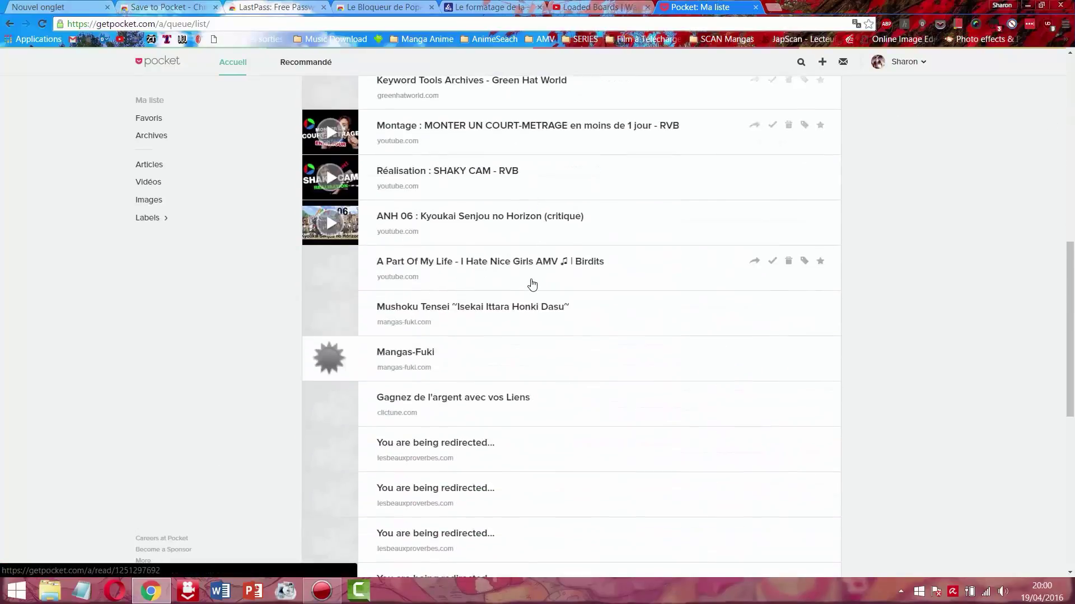
pyautogui.scroll(15, 534, 285)
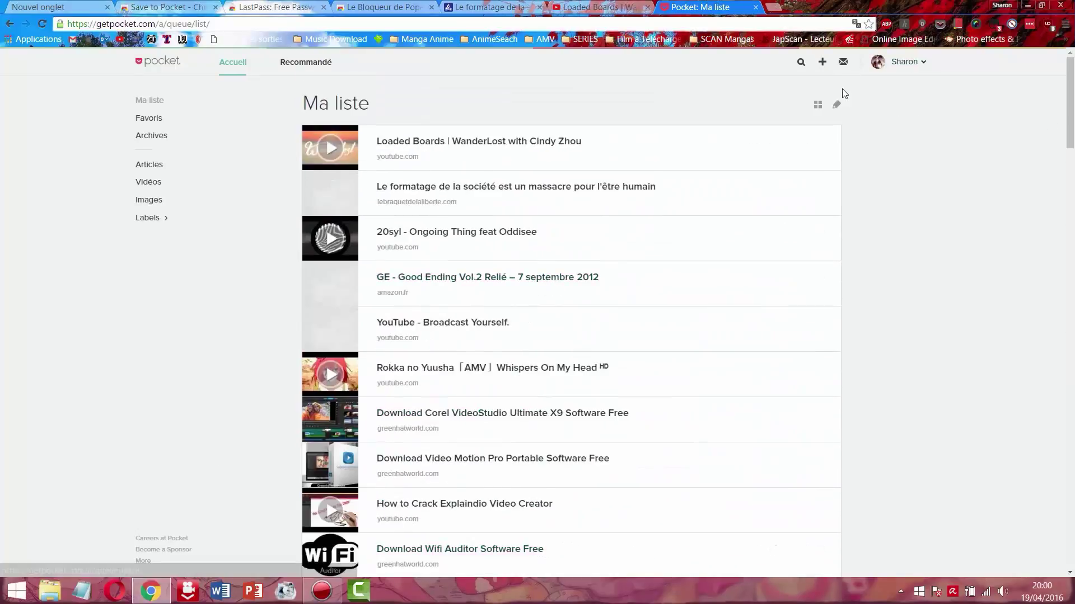
pyautogui.click(820, 105)
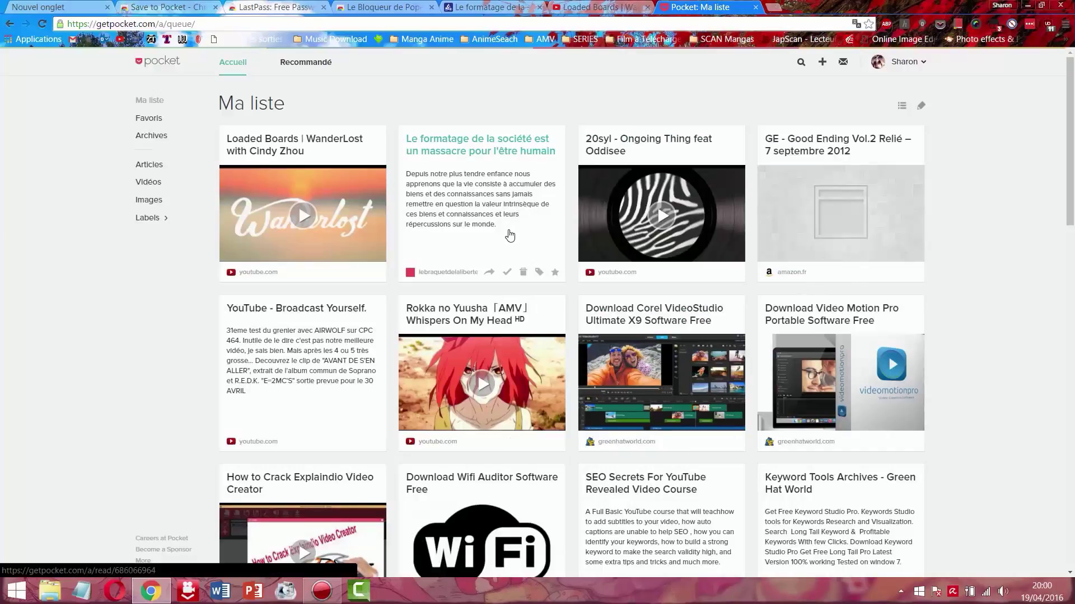
# Open the saved "Le formatage de la société" article and the WanderLost video from the Pocket list in new tabs
pyautogui.rightClick(470, 211)
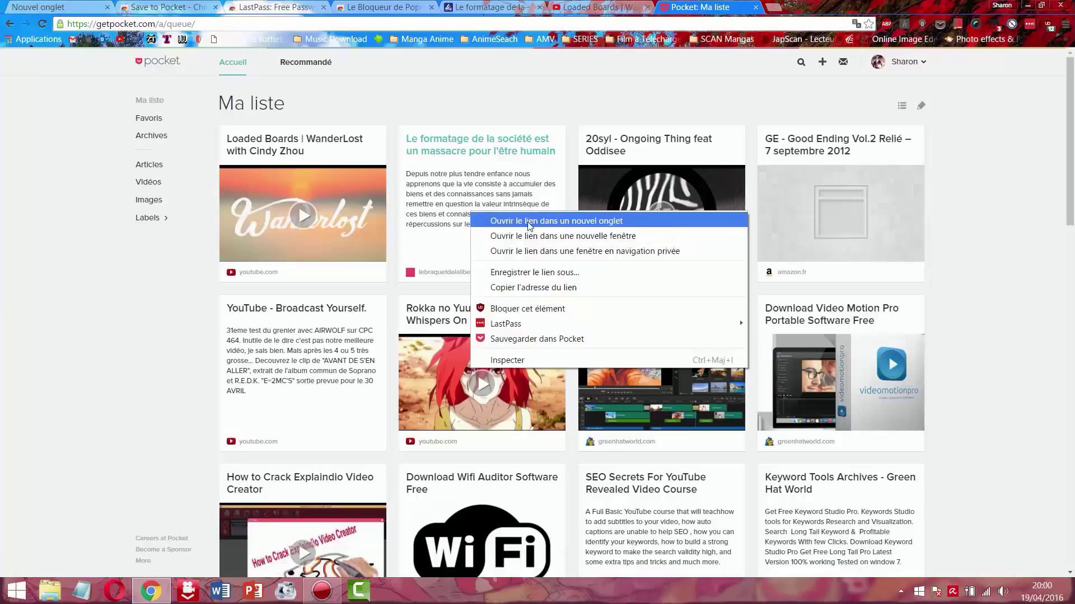
pyautogui.click(530, 100)
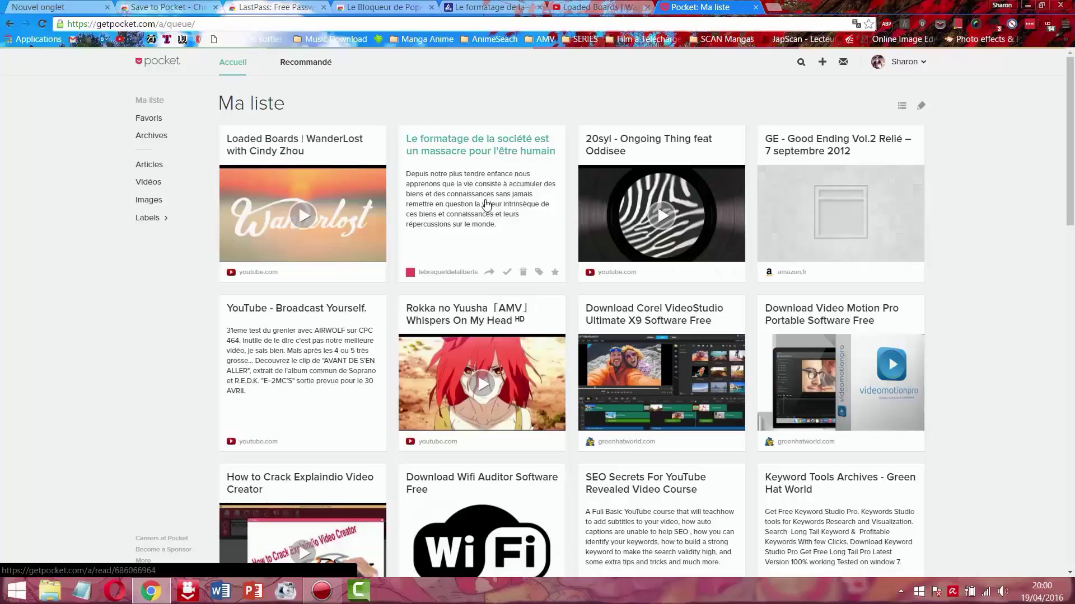
pyautogui.rightClick(457, 191)
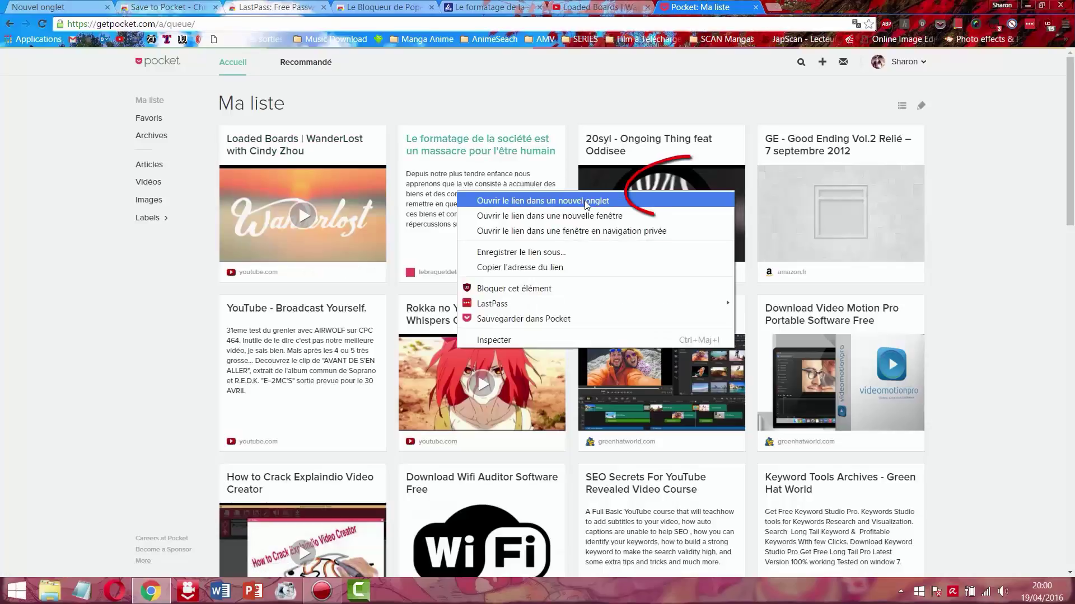
pyautogui.click(558, 202)
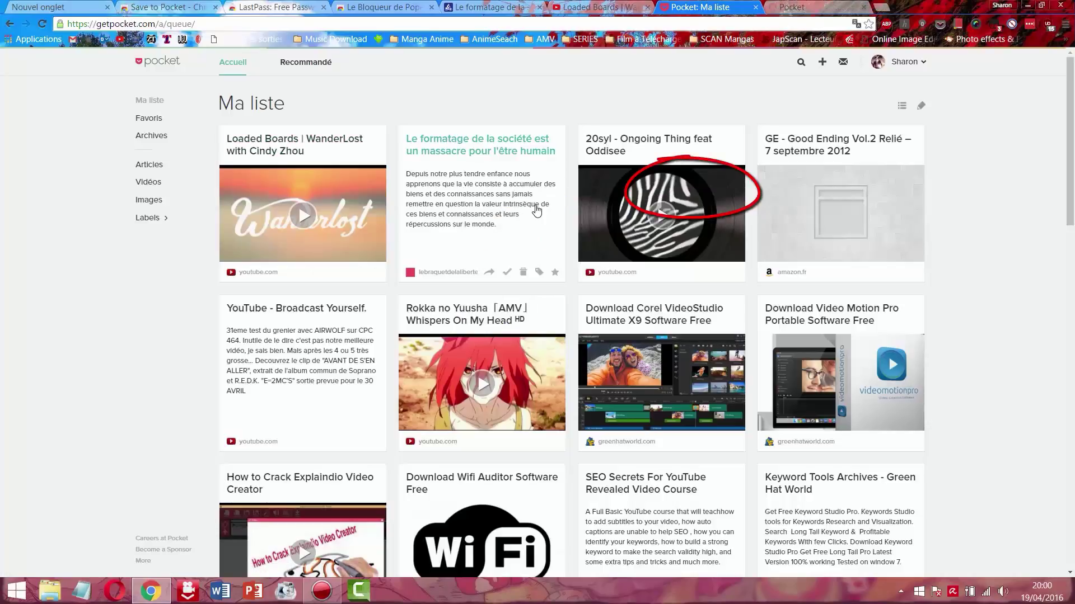
pyautogui.rightClick(308, 195)
pyautogui.click(354, 204)
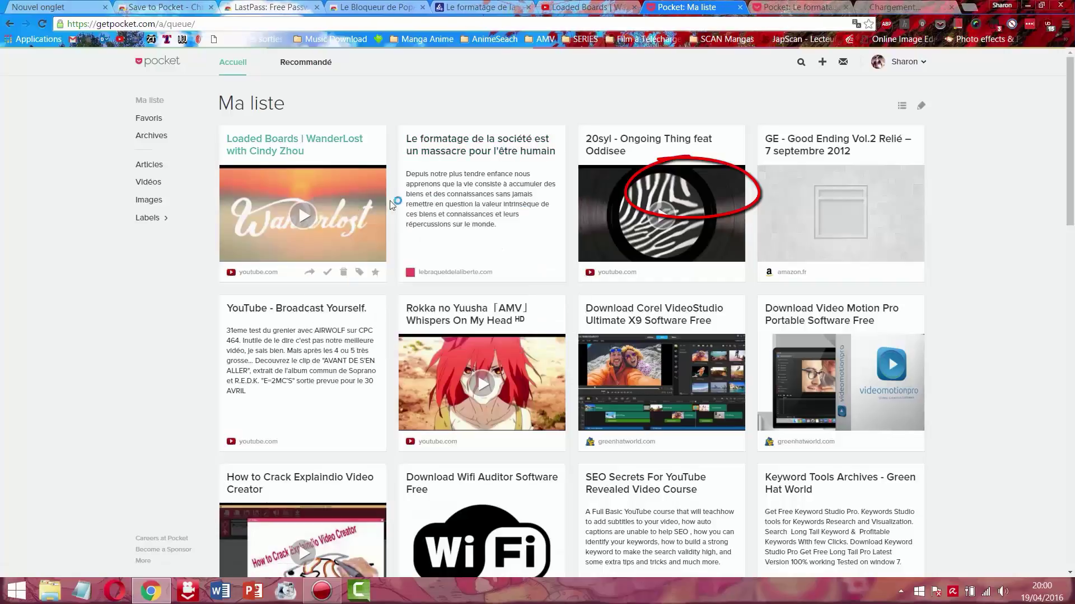
# Open the original web pages of the saved article and the WanderLost video from their Pocket reader views, closing the reader tabs
pyautogui.click(802, 6)
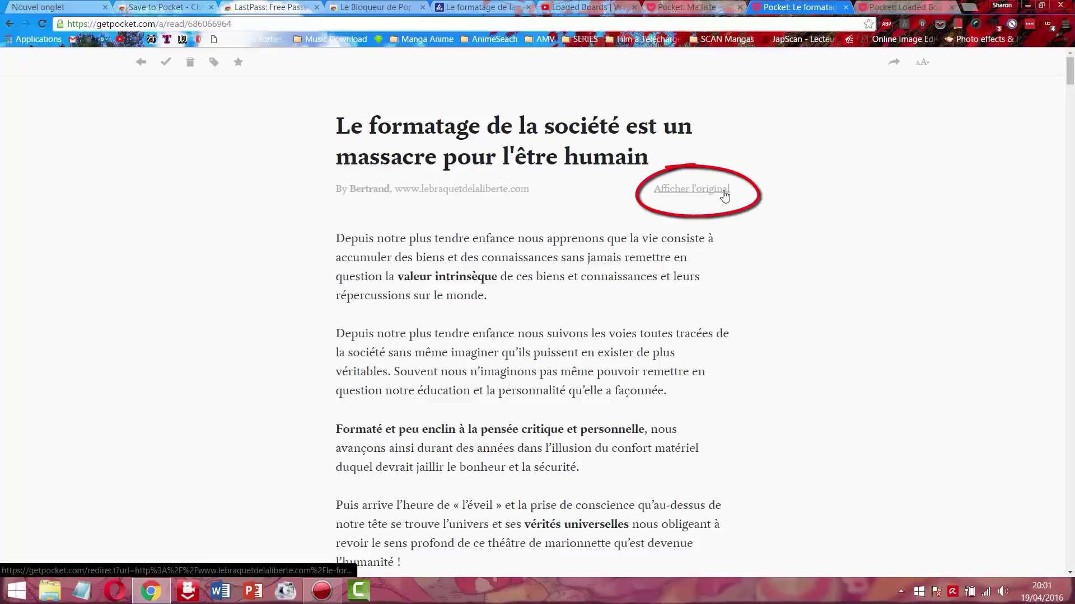
pyautogui.click(694, 193)
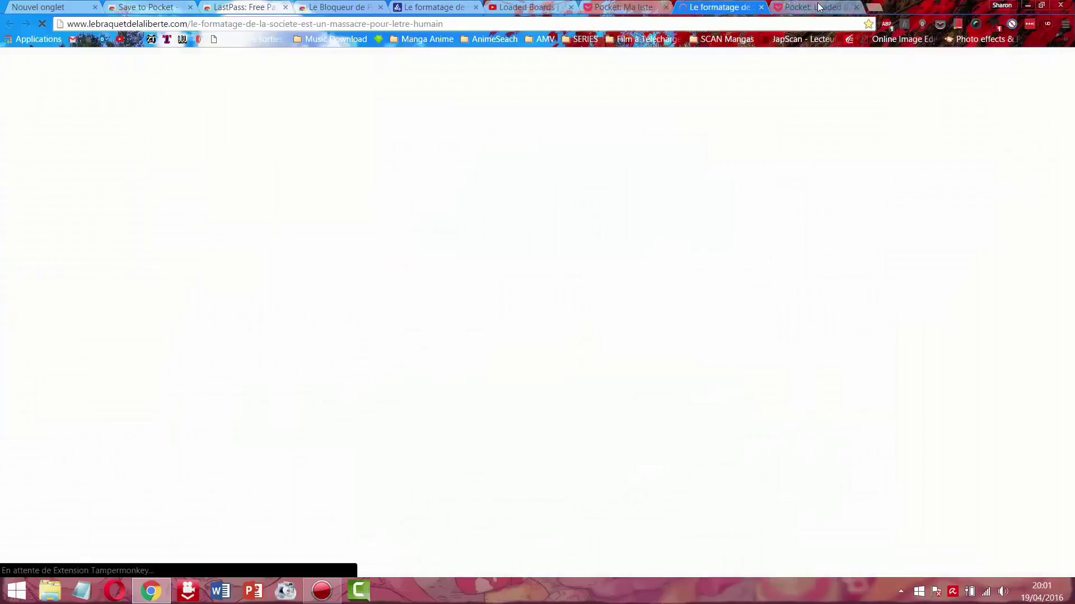
pyautogui.click(808, 7)
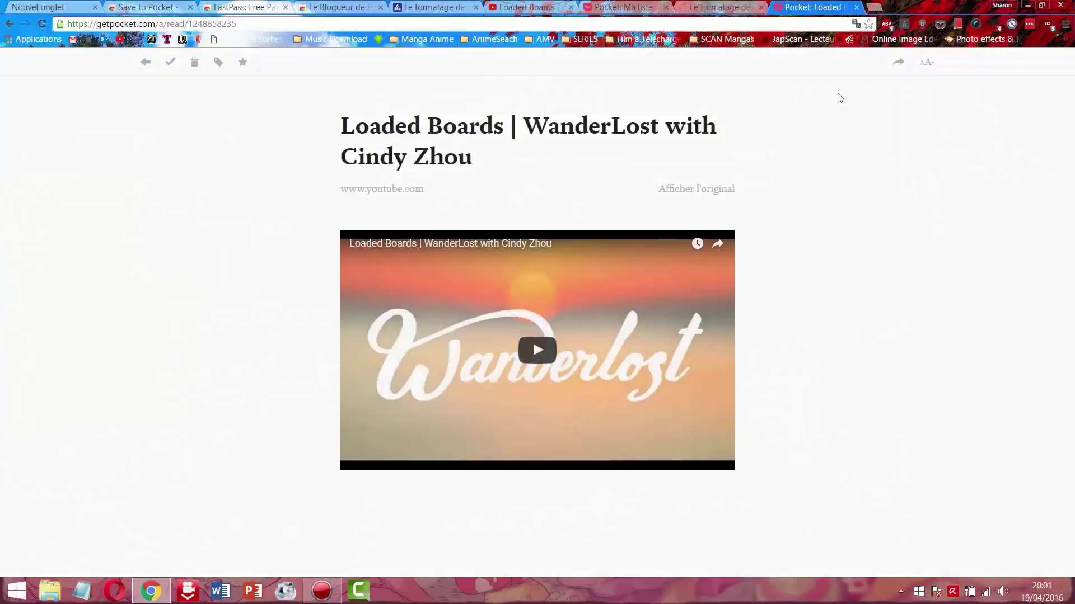
pyautogui.click(693, 194)
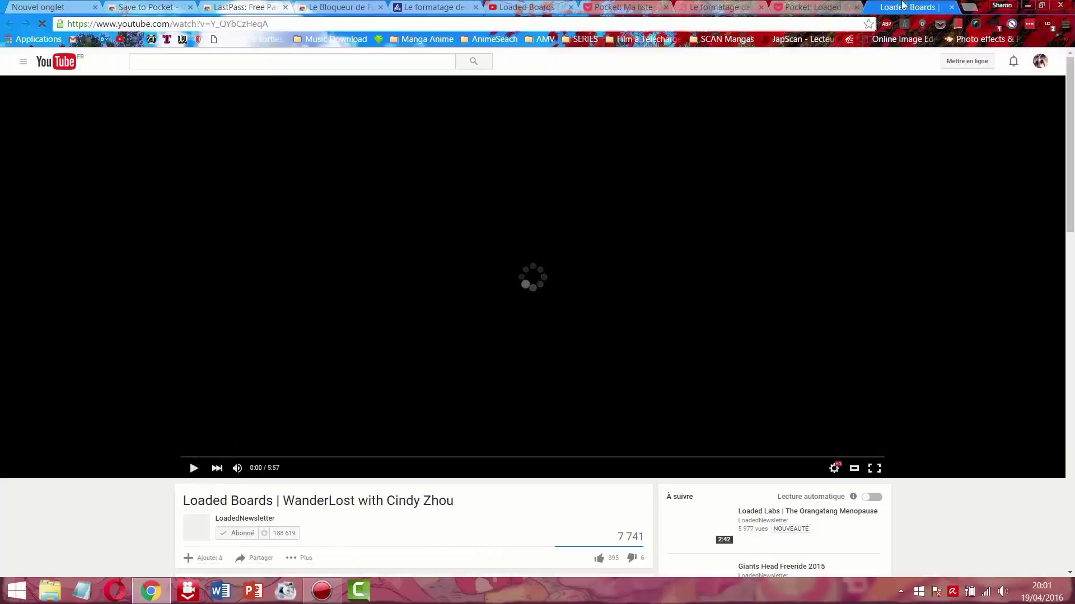
pyautogui.click(840, 7)
pyautogui.click(856, 7)
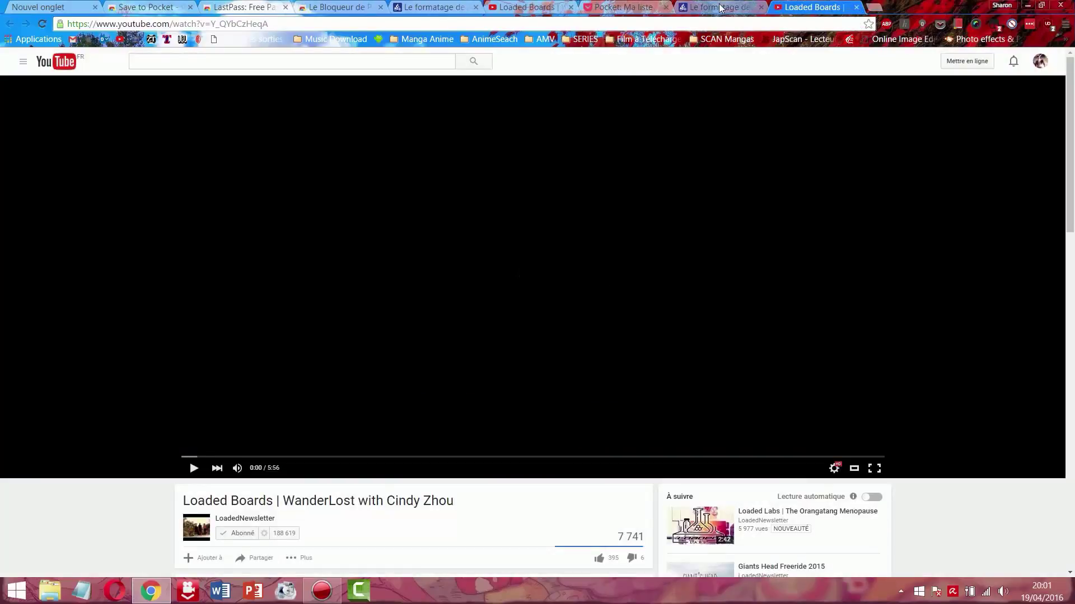
# Look through the original article and the YouTube video page, and close both tabs to return to the Pocket list
pyautogui.click(736, 6)
pyautogui.scroll(-3, 315, 328)
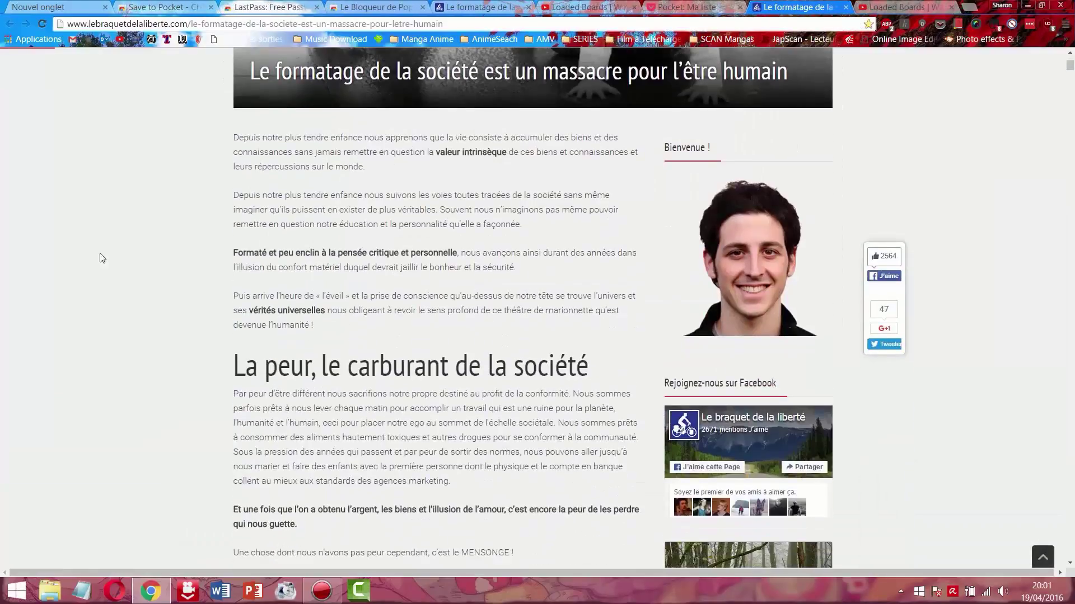
pyautogui.scroll(-10, 423, 327)
pyautogui.scroll(-7, 498, 240)
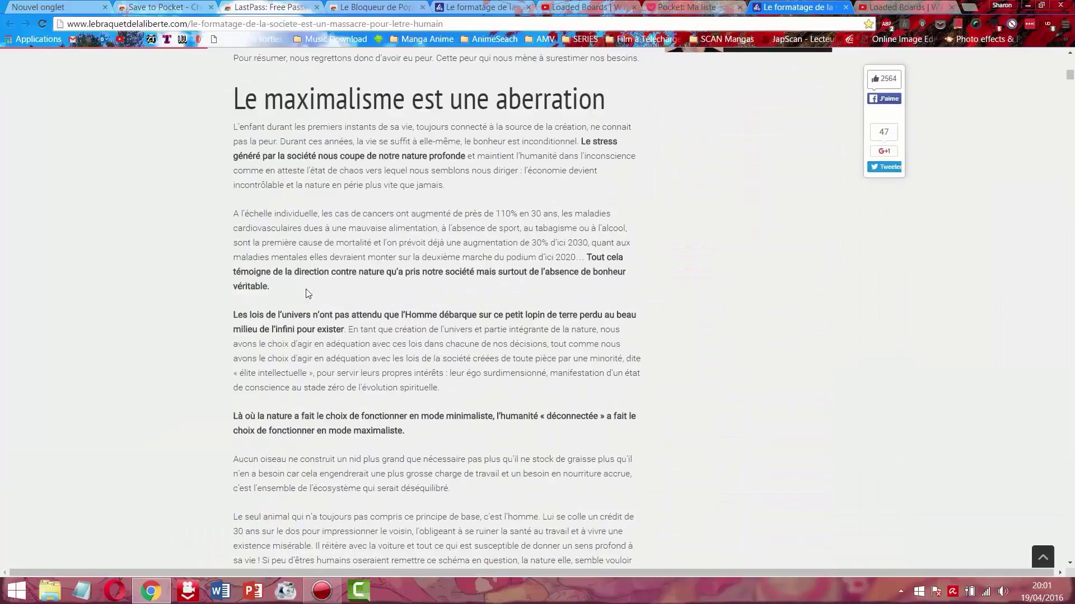
pyautogui.click(877, 6)
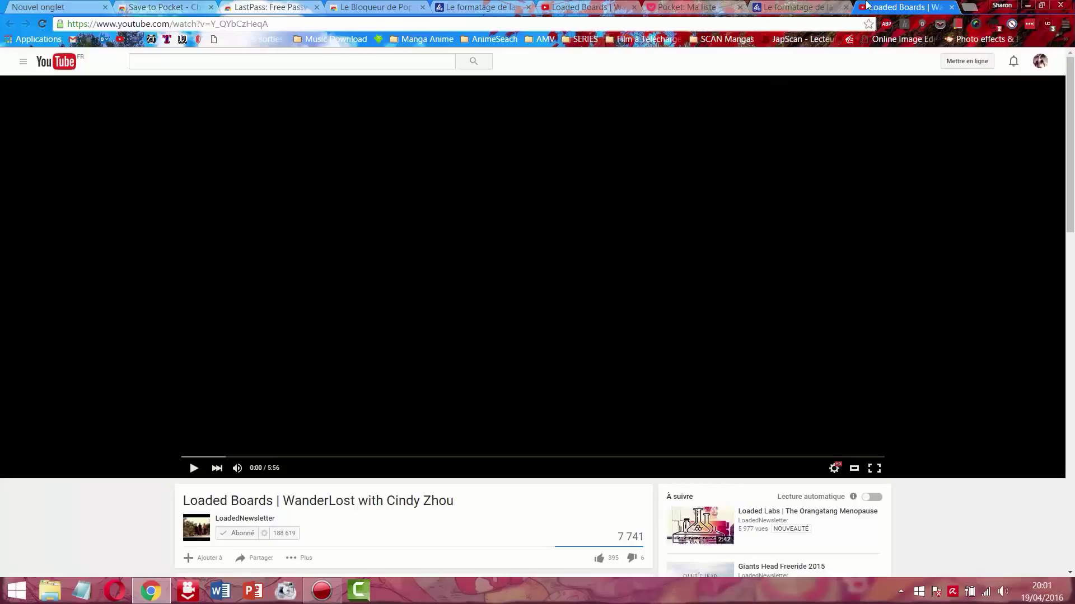
pyautogui.click(846, 7)
pyautogui.click(846, 7)
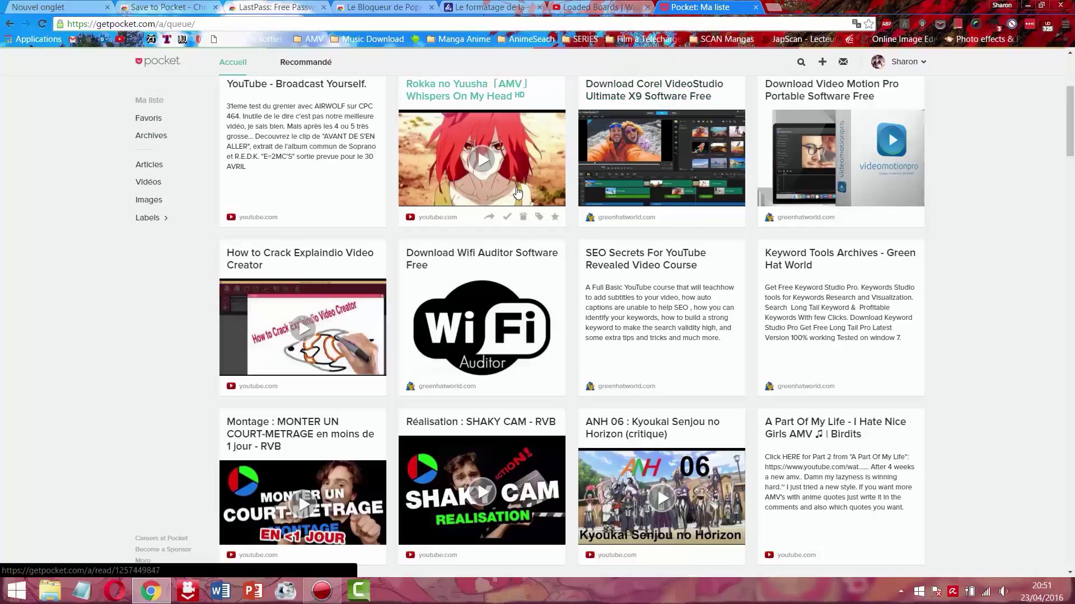
# Examine the range of articles, videos and sites saved in the Pocket list
pyautogui.scroll(4, 641, 213)
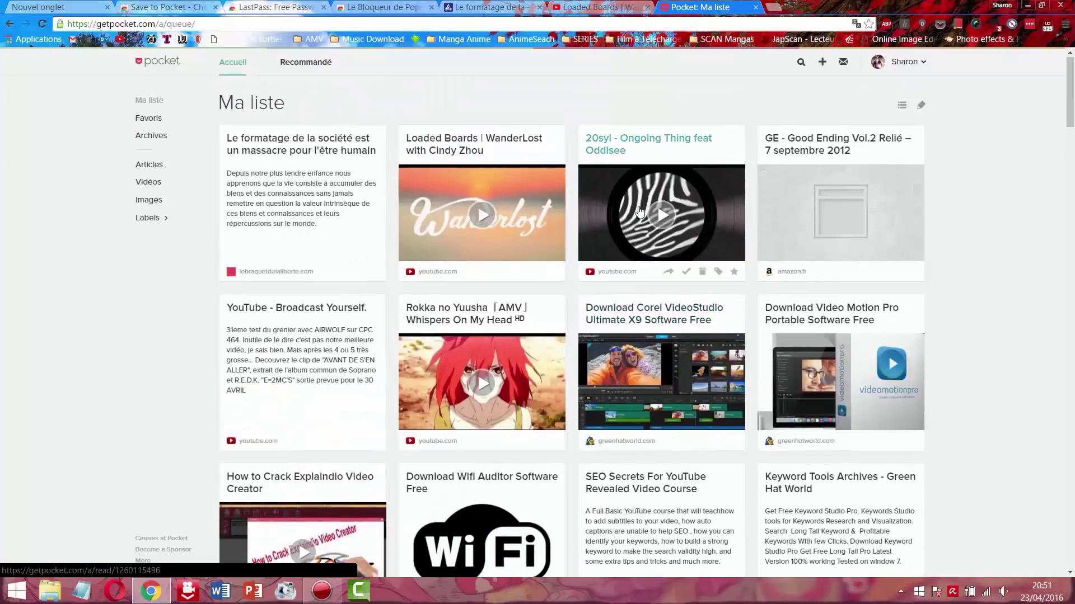
pyautogui.scroll(-10, 640, 212)
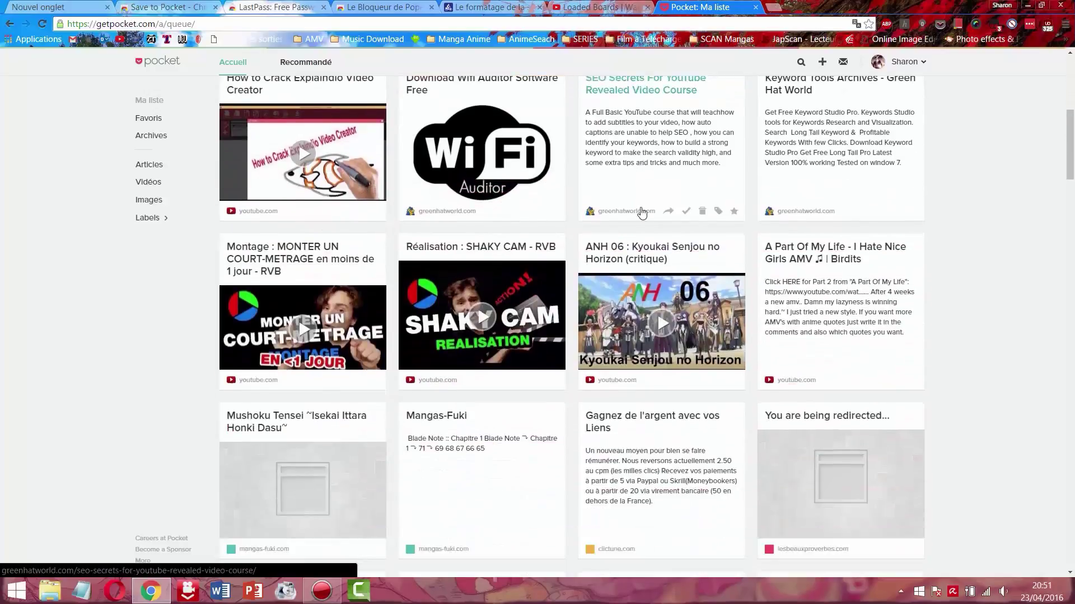
pyautogui.scroll(-4, 642, 211)
pyautogui.scroll(-9, 607, 201)
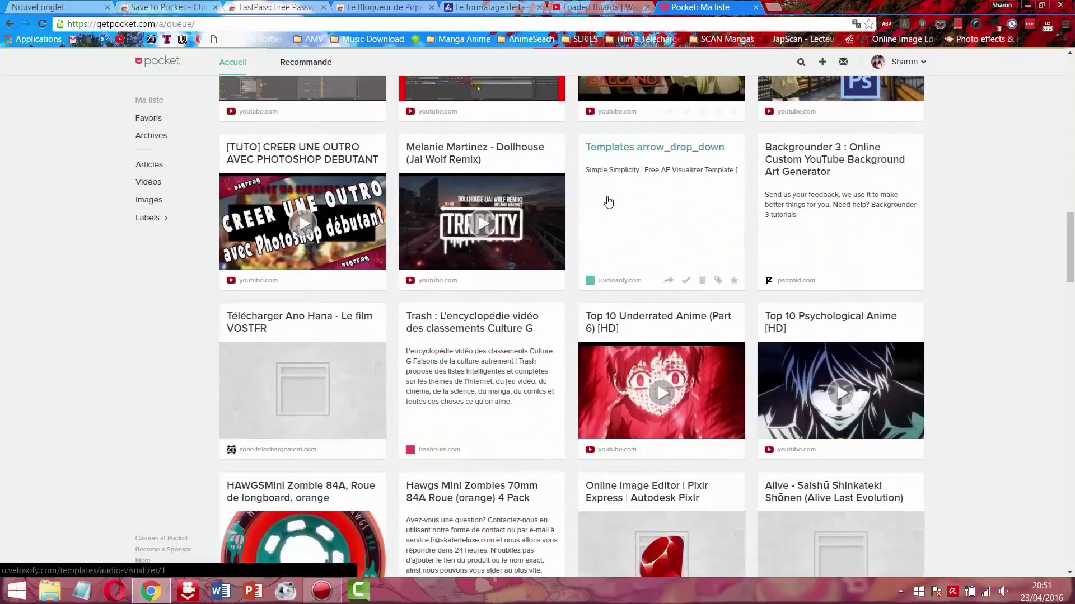
pyautogui.scroll(-3, 603, 199)
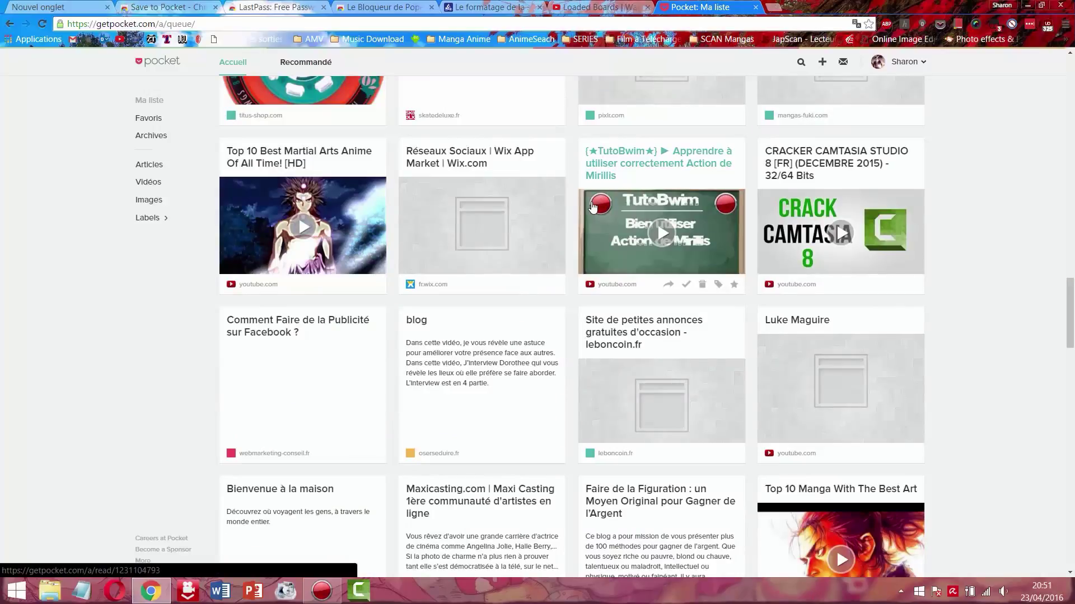
pyautogui.scroll(-7, 593, 207)
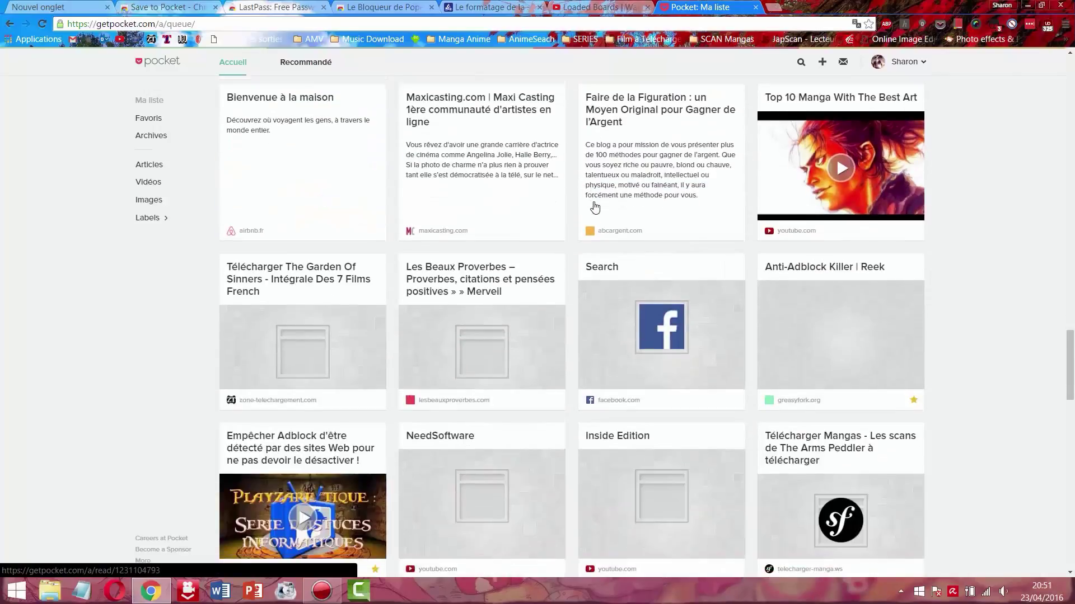
pyautogui.scroll(8, 594, 207)
pyautogui.scroll(3, 595, 208)
pyautogui.scroll(1, 595, 207)
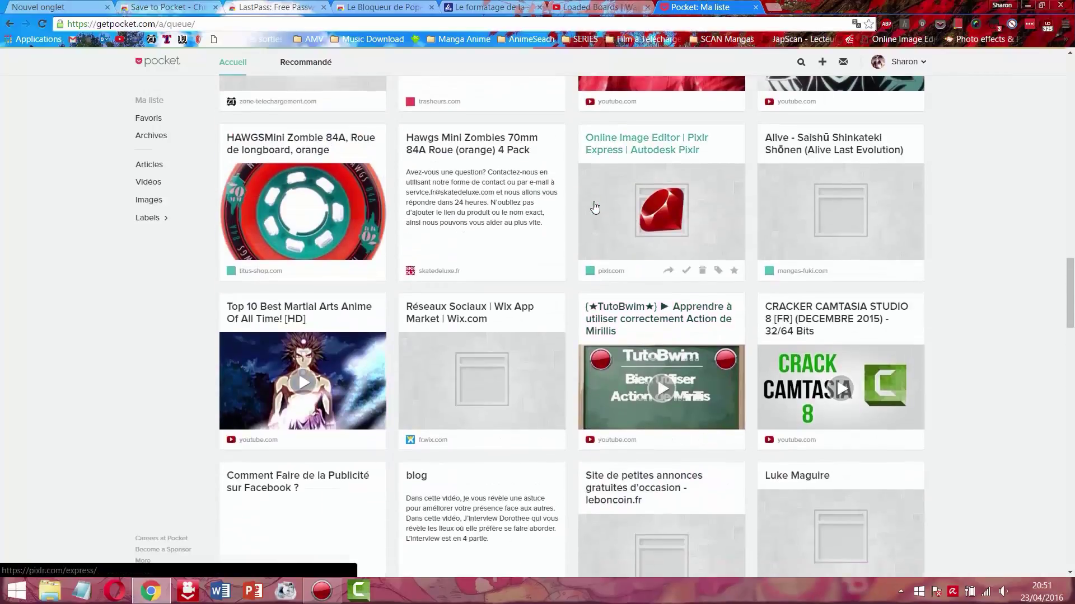
# Look through the rest of the Pocket list down to its last saved item, and return toward the beginning
pyautogui.scroll(-15, 595, 208)
pyautogui.scroll(-14, 597, 207)
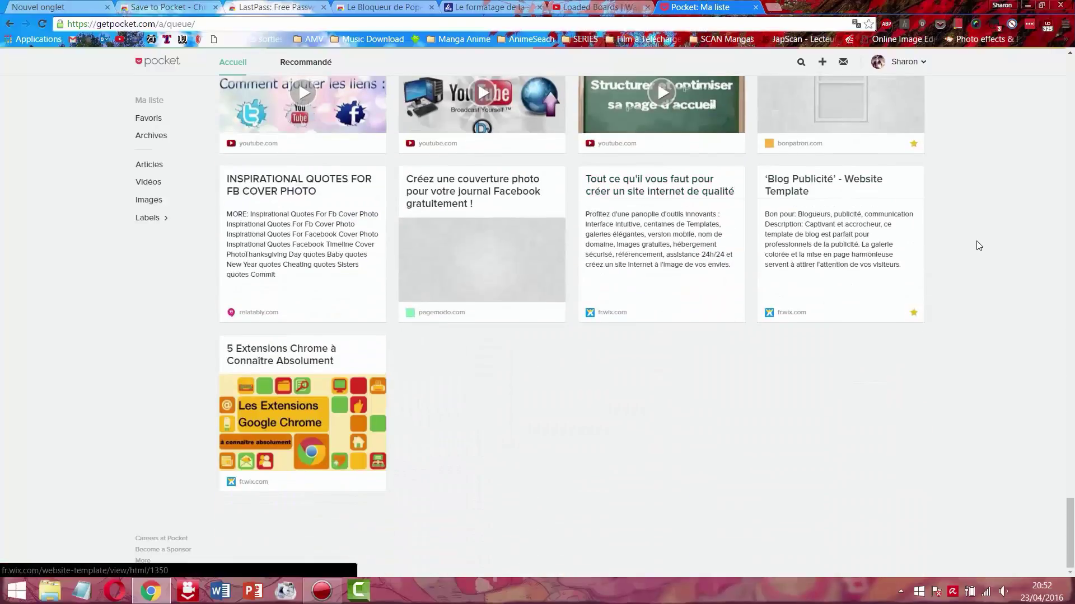
pyautogui.scroll(11, 697, 227)
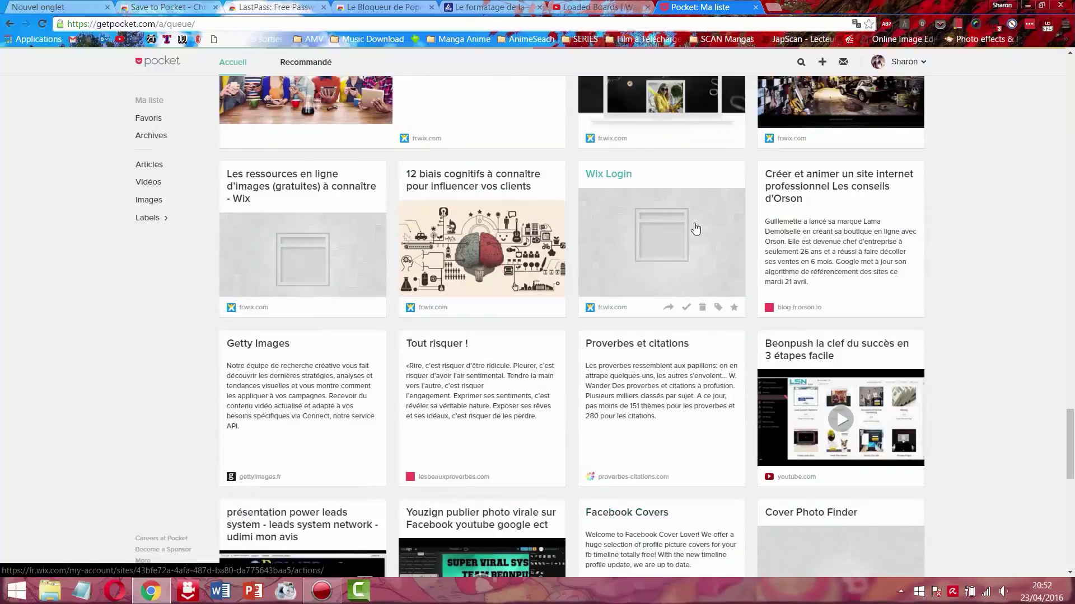
pyautogui.scroll(8, 672, 228)
pyautogui.scroll(10, 550, 218)
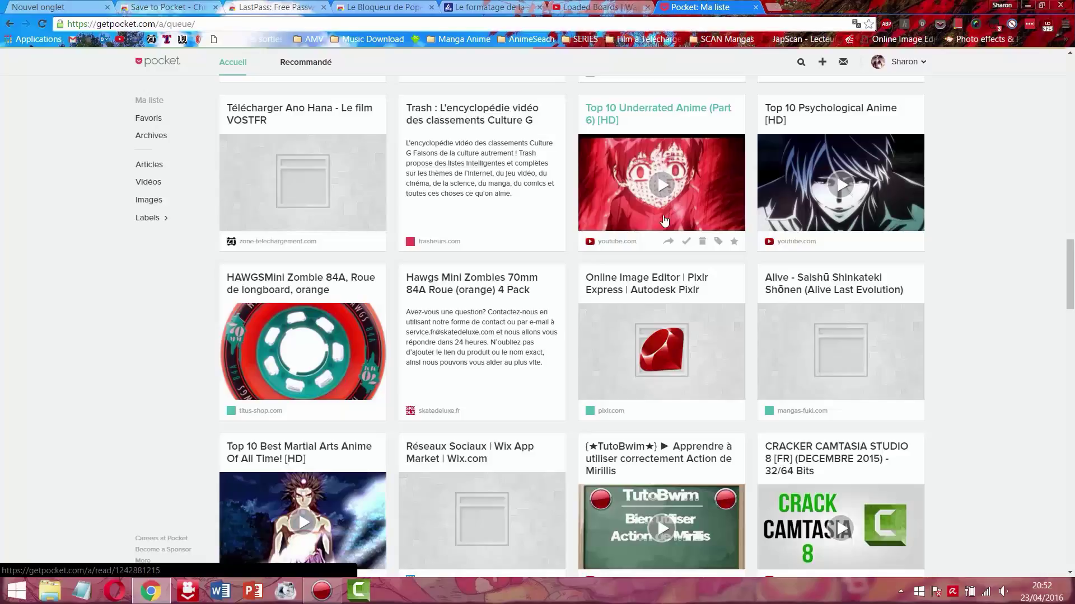
pyautogui.scroll(15, 662, 221)
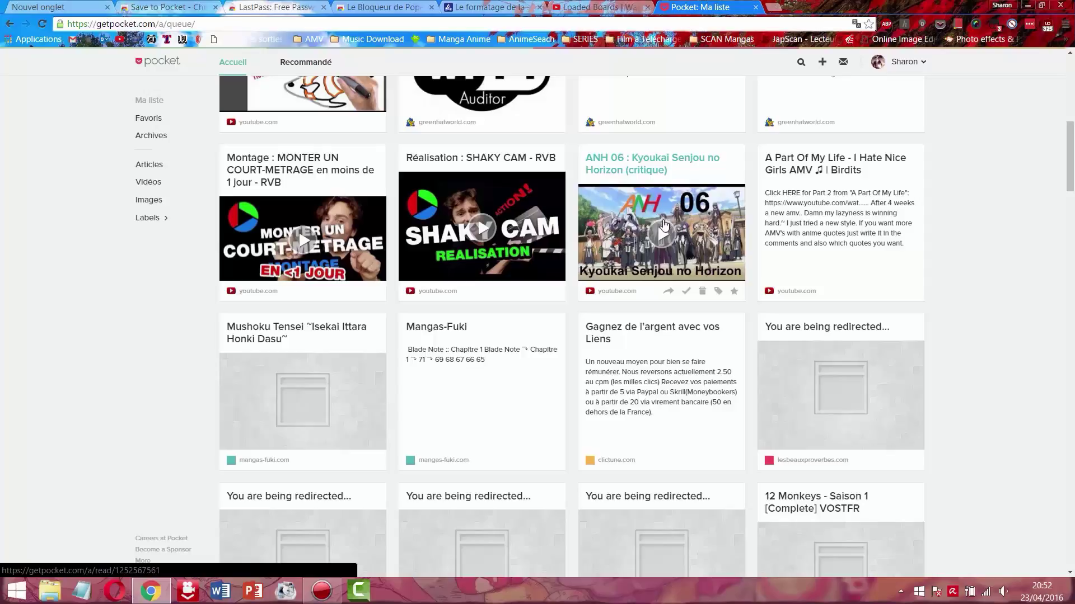
pyautogui.scroll(9, 660, 219)
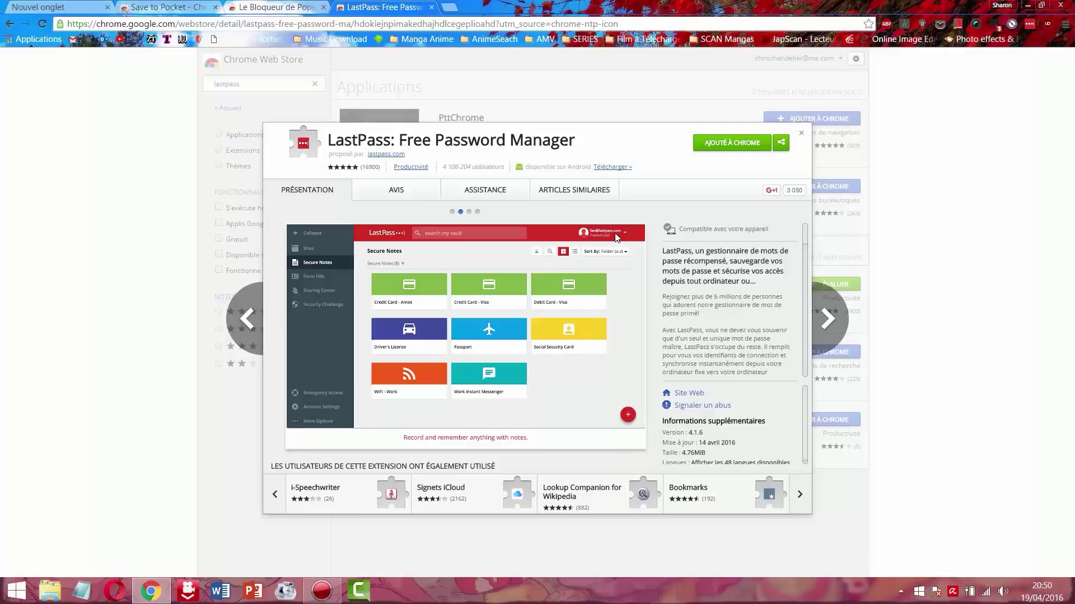
# Open the LastPass vault from the browser extension, starting from a new tab
pyautogui.click(449, 7)
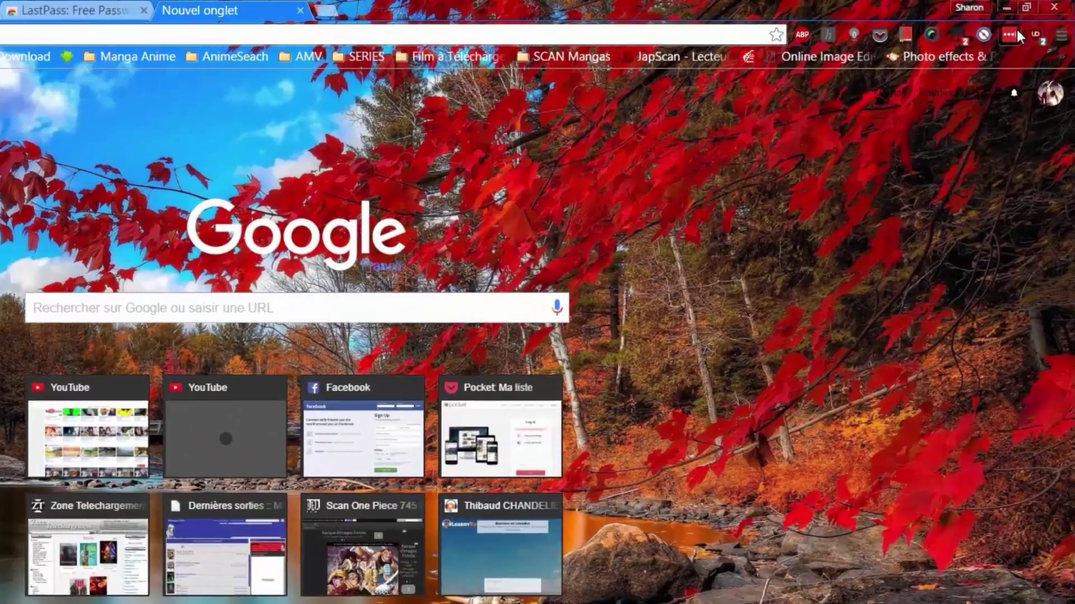
pyautogui.click(1029, 23)
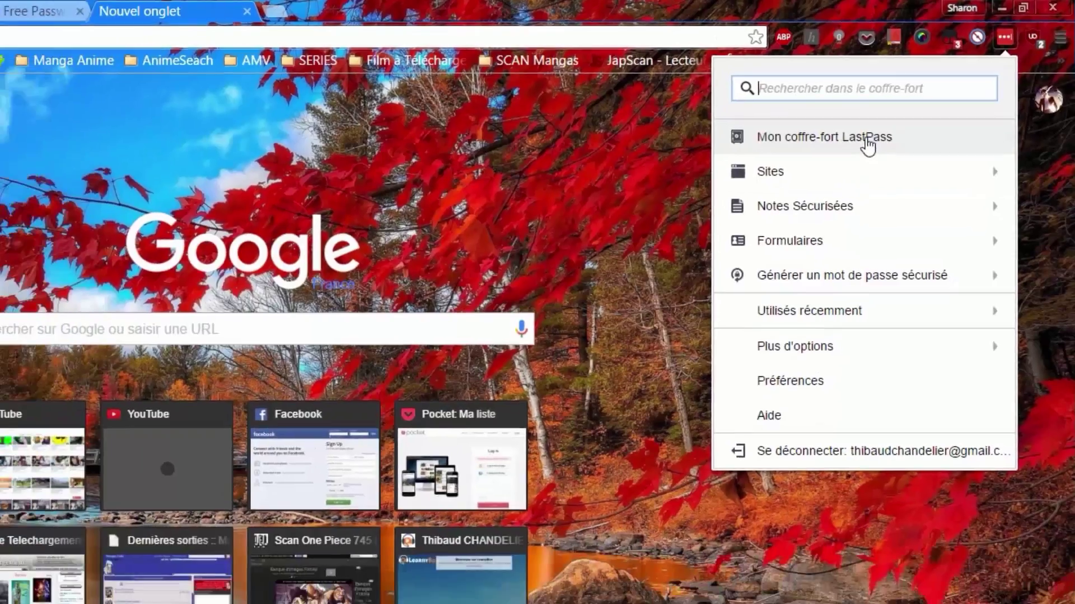
pyautogui.click(940, 90)
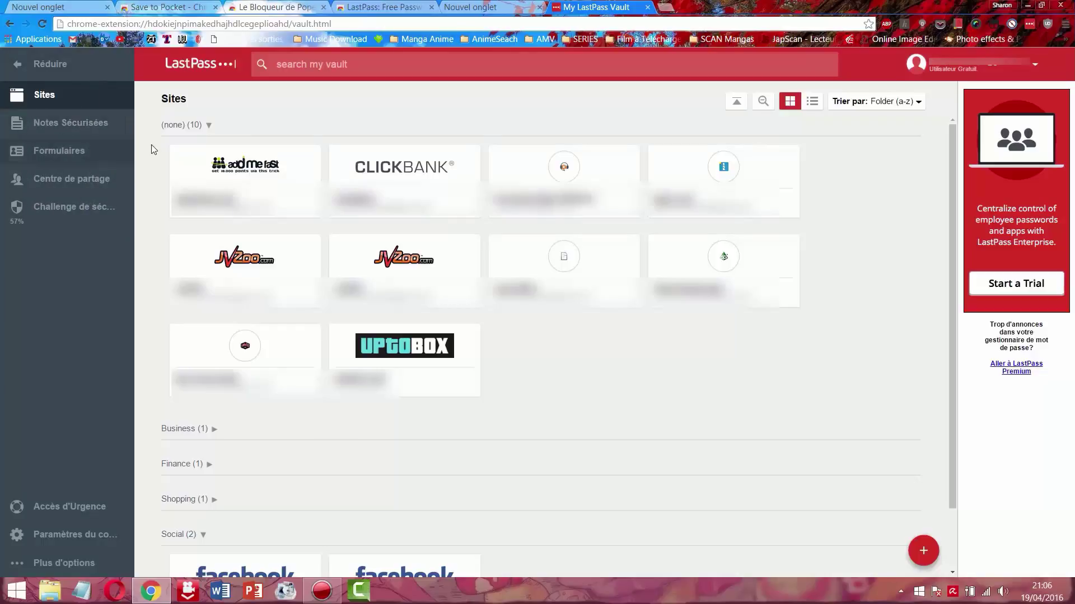
# Expand the Business, Finance and Shopping folders in the vault's Sites list and look over the saved sites in each
pyautogui.moveTo(439, 163)
pyautogui.scroll(-1, 599, 333)
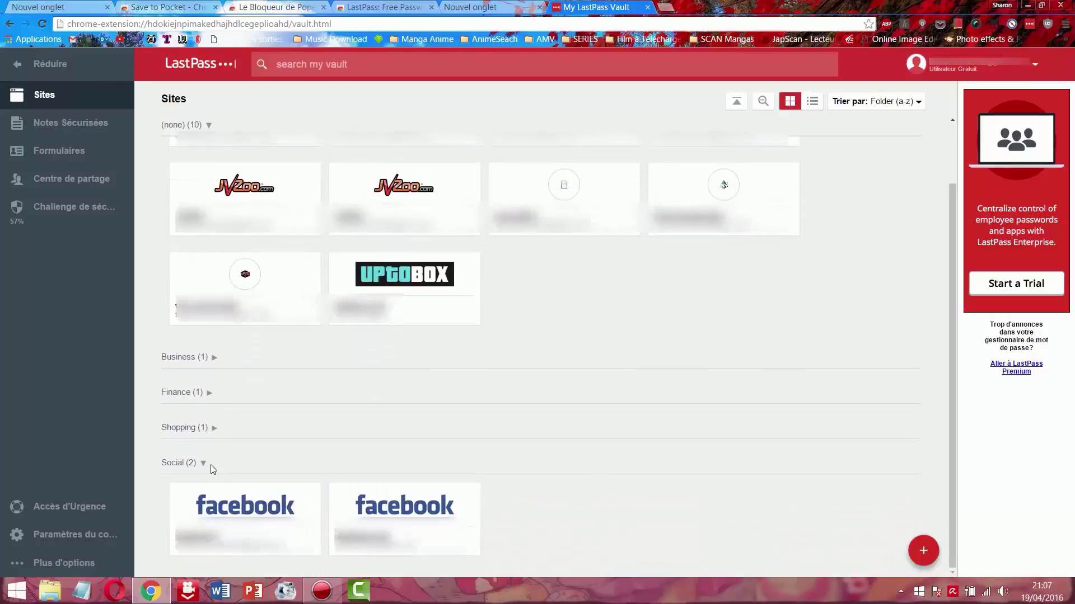
pyautogui.click(190, 358)
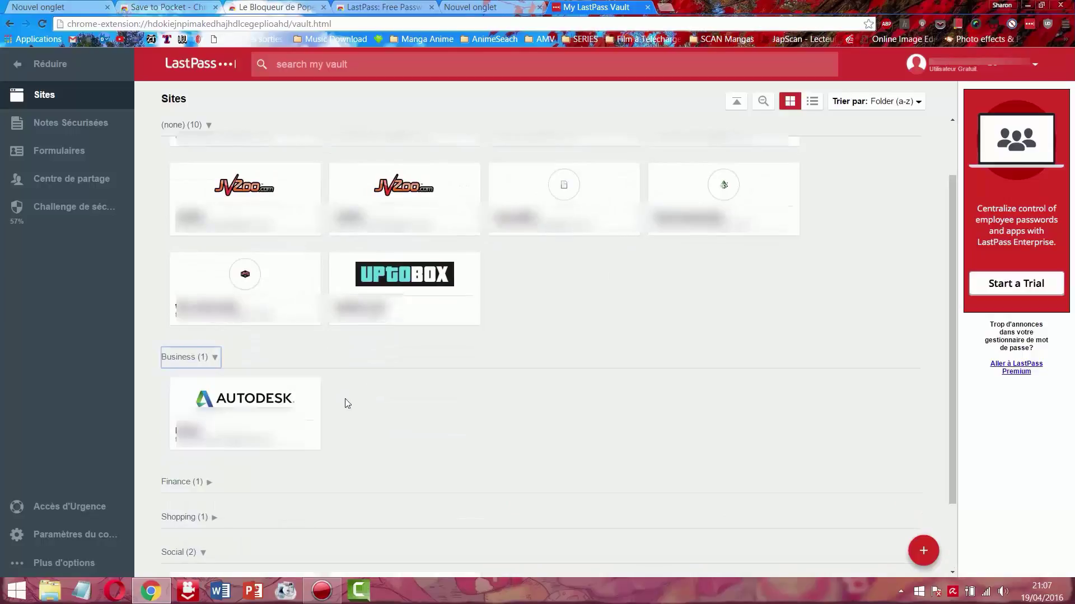
pyautogui.scroll(-2, 336, 406)
pyautogui.click(177, 389)
pyautogui.scroll(-1, 294, 414)
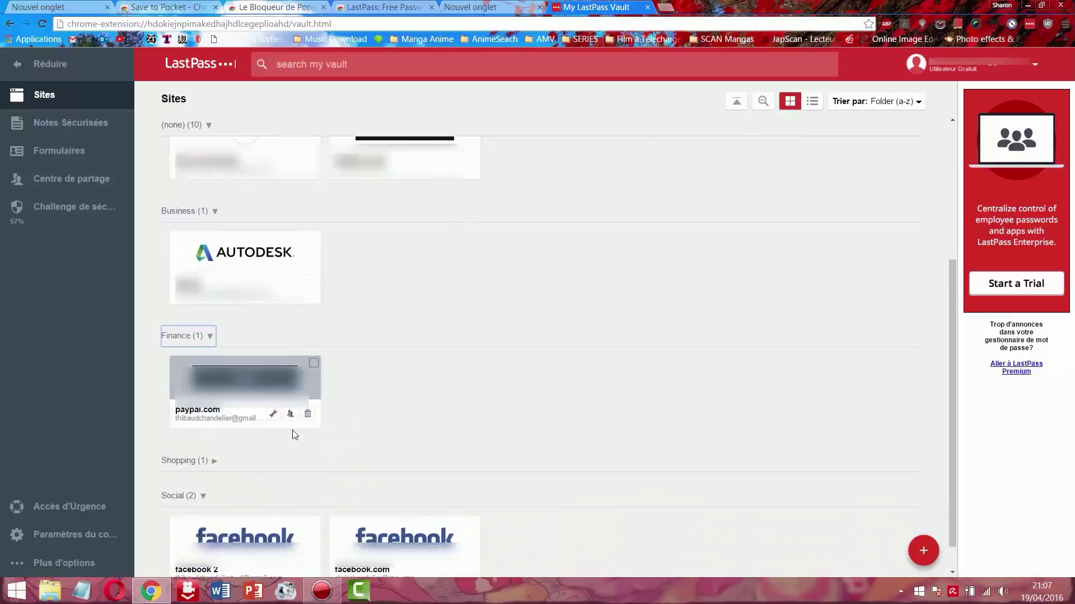
pyautogui.click(204, 425)
pyautogui.scroll(-2, 365, 439)
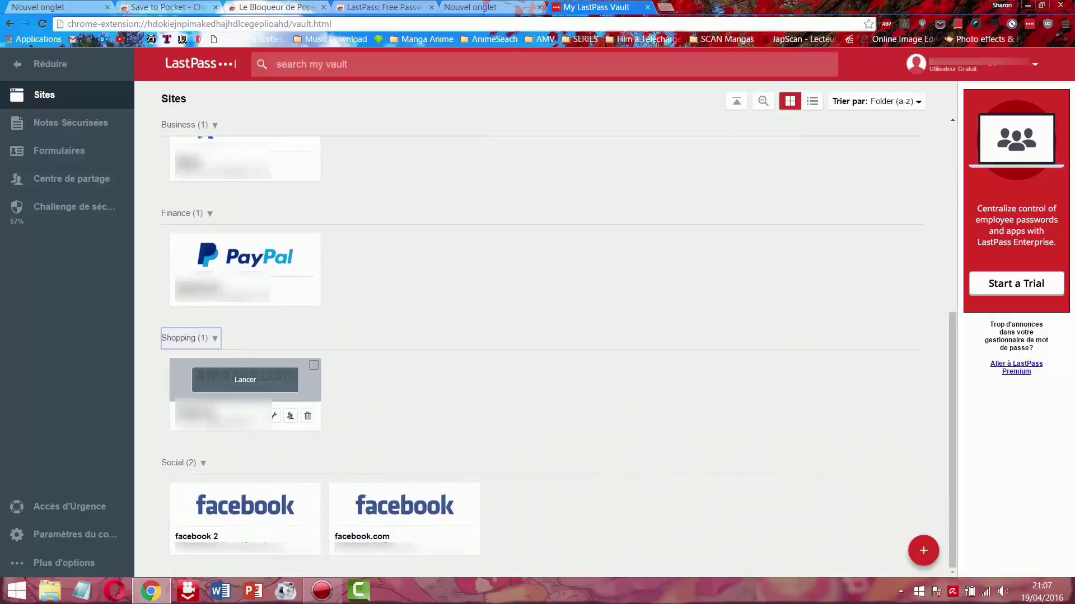
pyautogui.scroll(4, 241, 420)
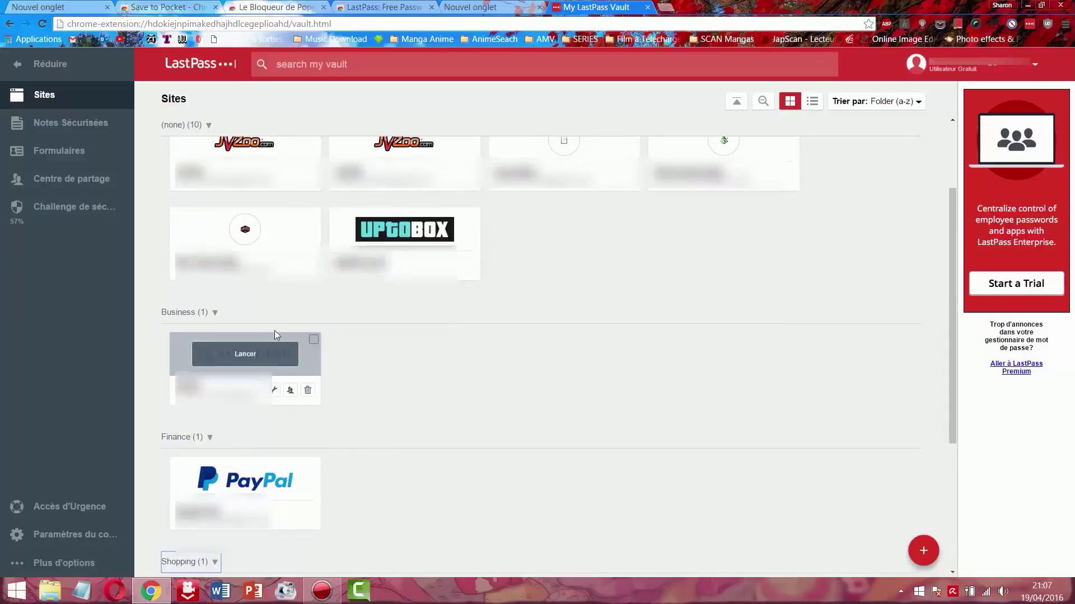
pyautogui.scroll(2, 235, 331)
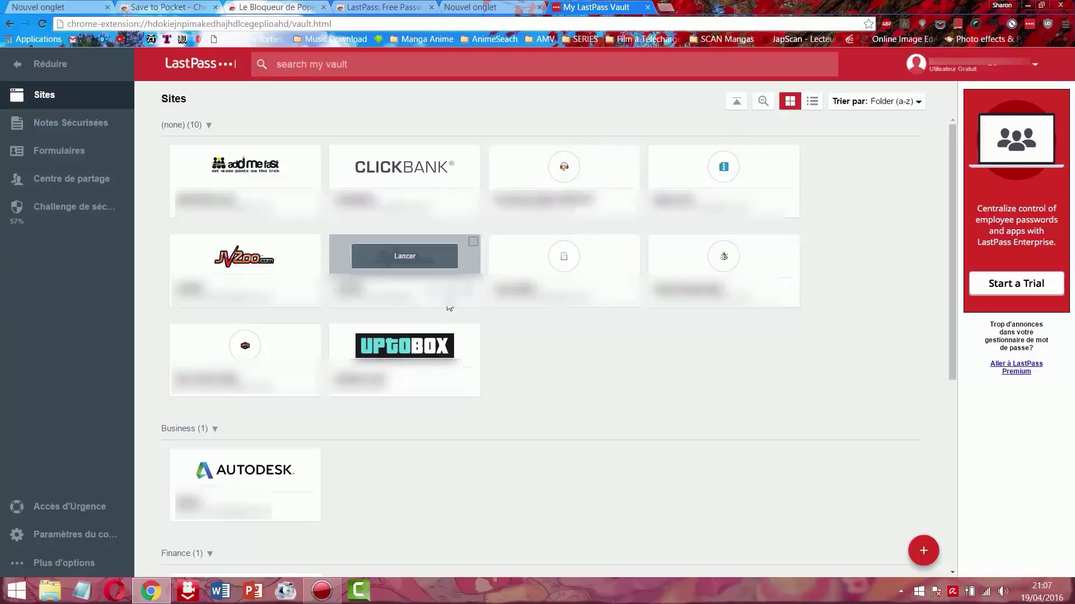
# Inspect the URL, name and username details of the second JVZoo entry, and close it without saving
pyautogui.click(432, 295)
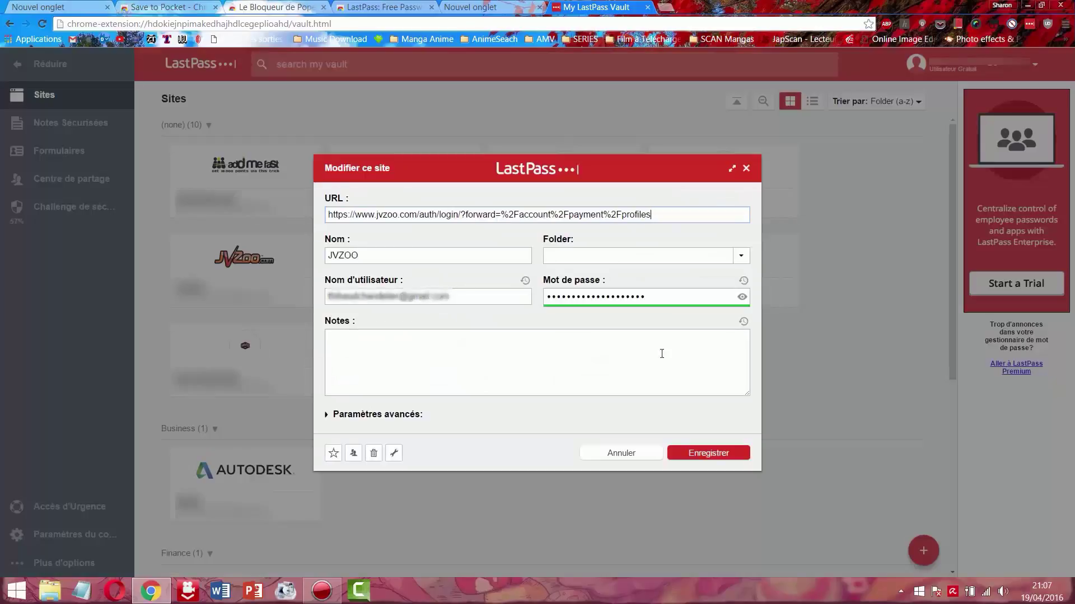
pyautogui.moveTo(370, 217); pyautogui.dragTo(598, 215)
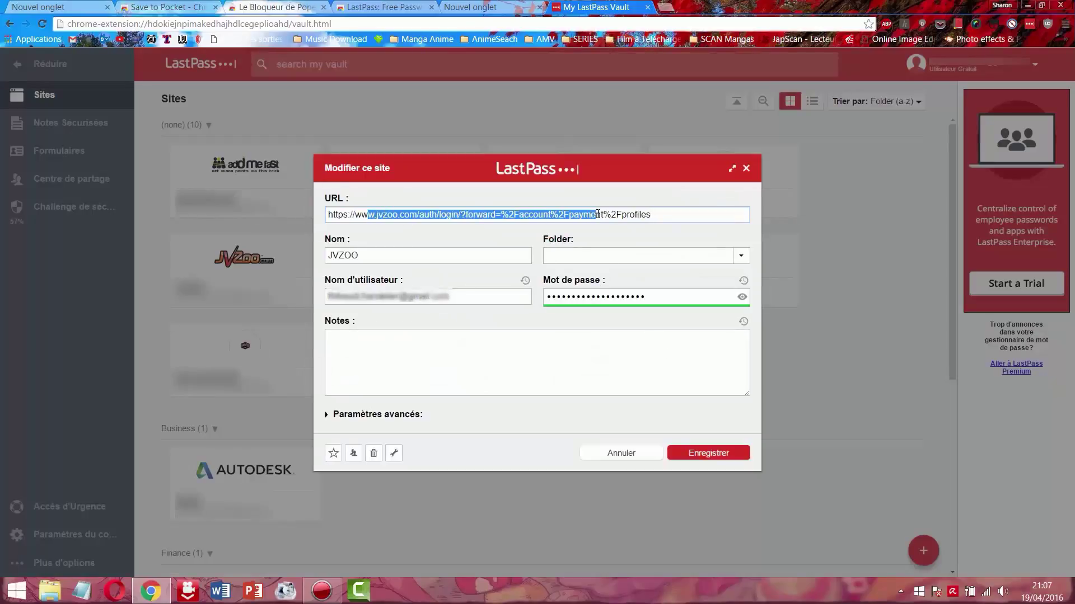
pyautogui.click(387, 250)
pyautogui.click(389, 299)
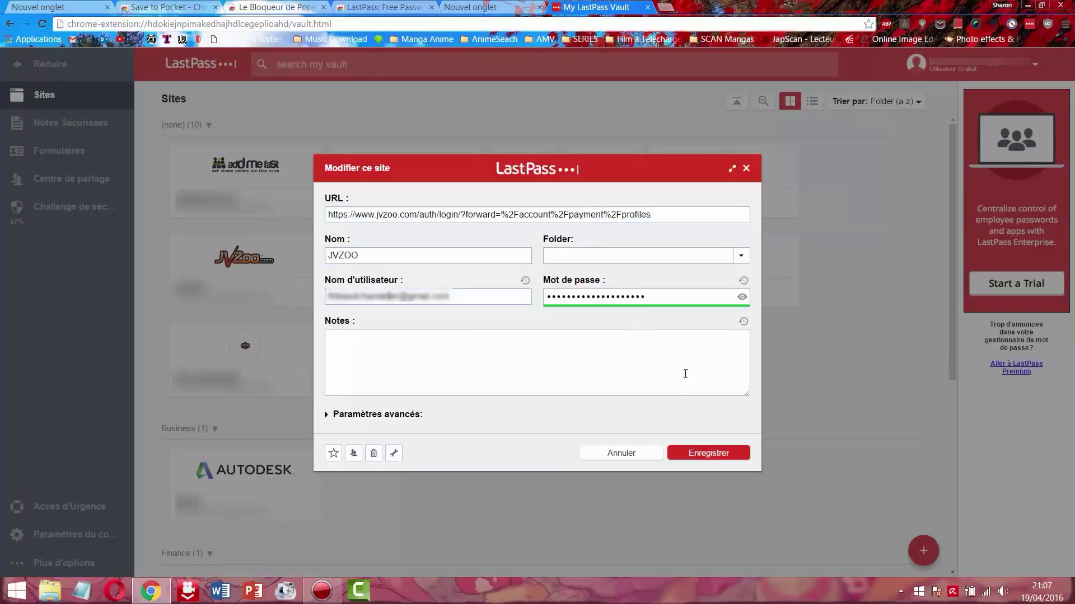
pyautogui.click(638, 454)
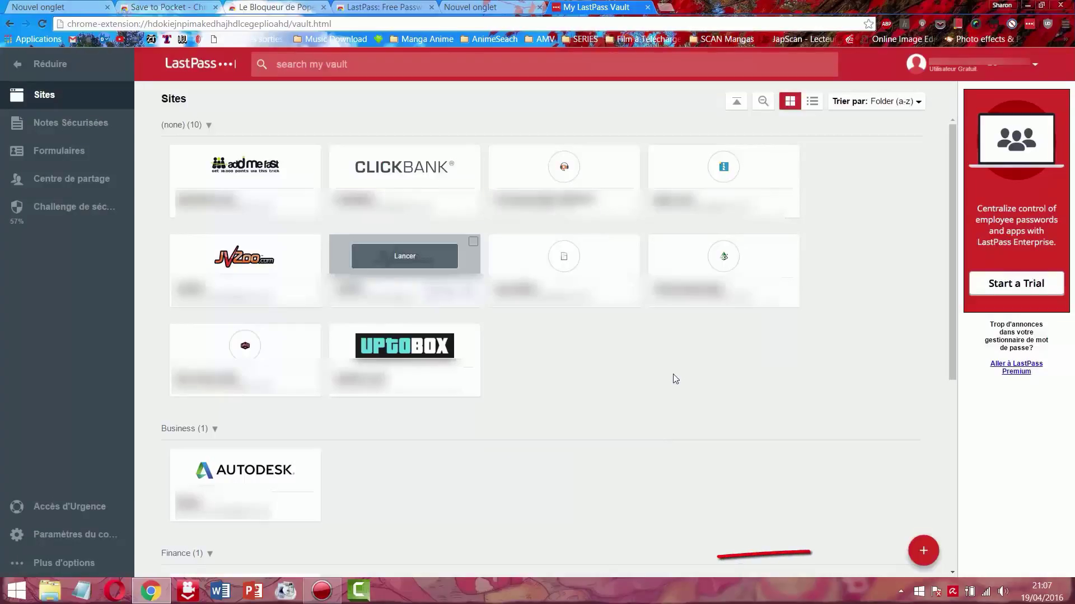
# Open the form for adding a site to the vault and examine its name field and available folder choices
pyautogui.moveTo(925, 553)
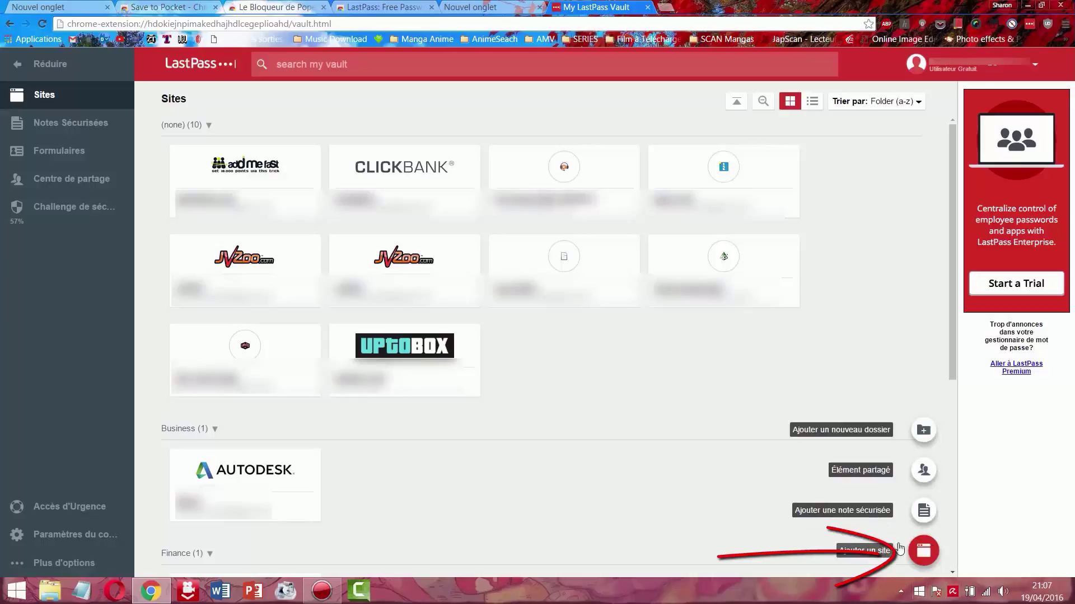
pyautogui.click(924, 551)
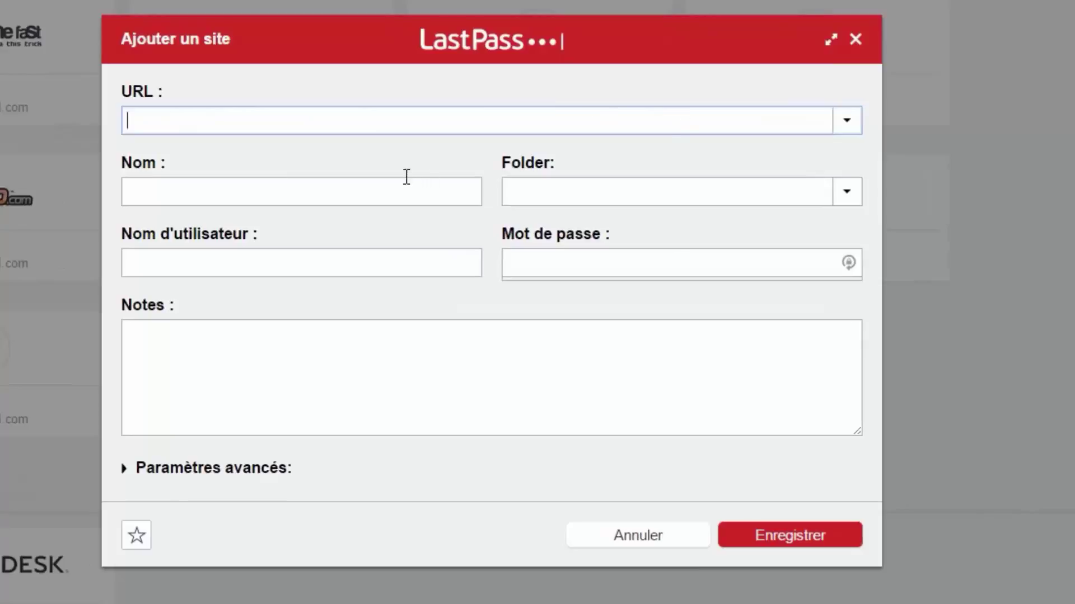
pyautogui.click(176, 191)
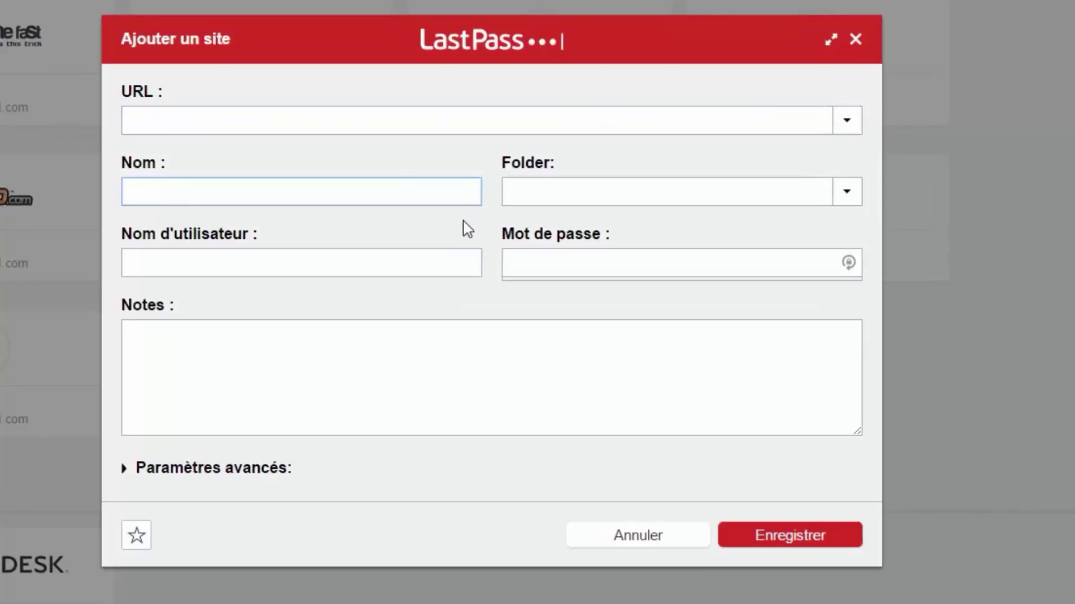
pyautogui.click(624, 195)
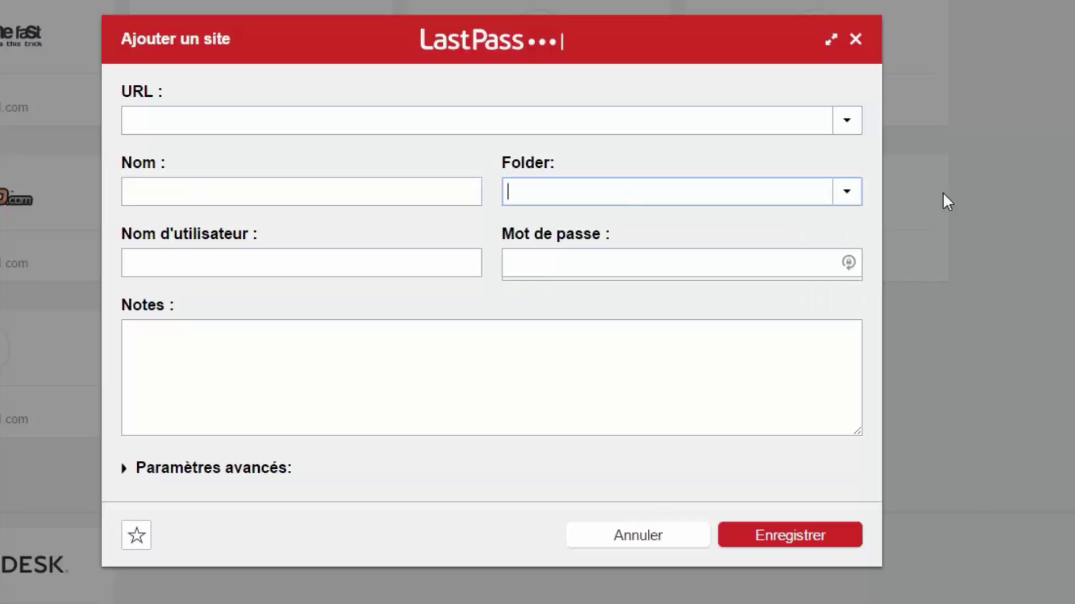
pyautogui.click(842, 191)
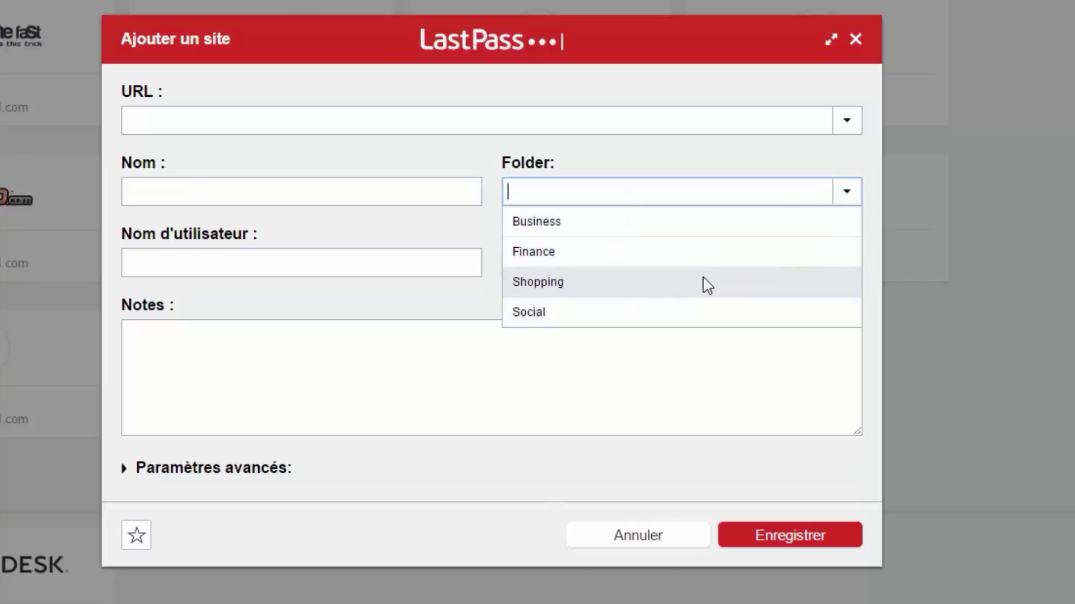
pyautogui.click(860, 193)
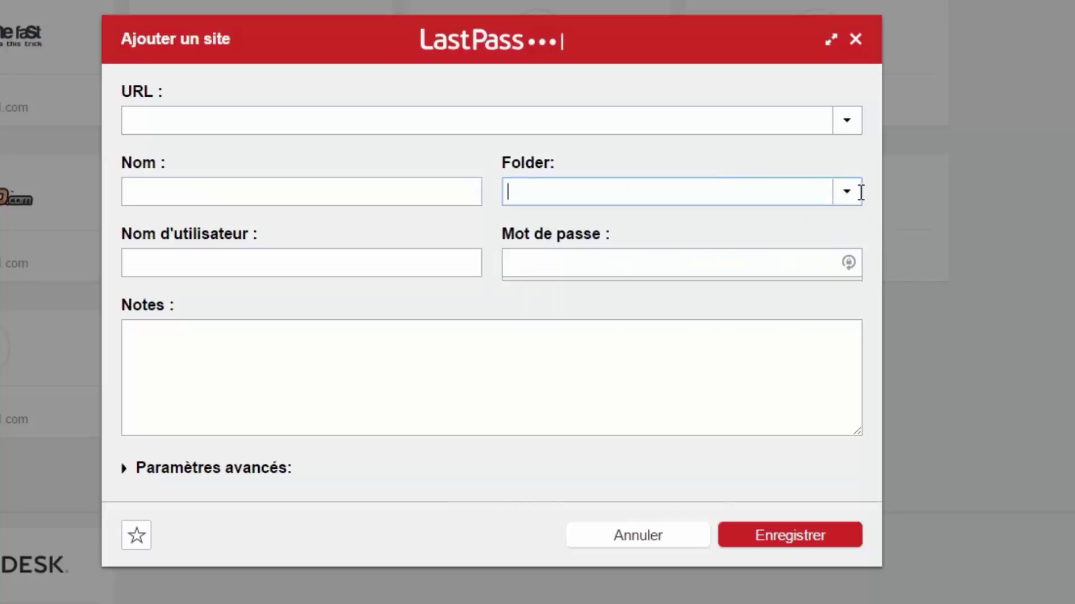
# Go over the username and notes fields of the new site form, leaving them empty
pyautogui.click(285, 261)
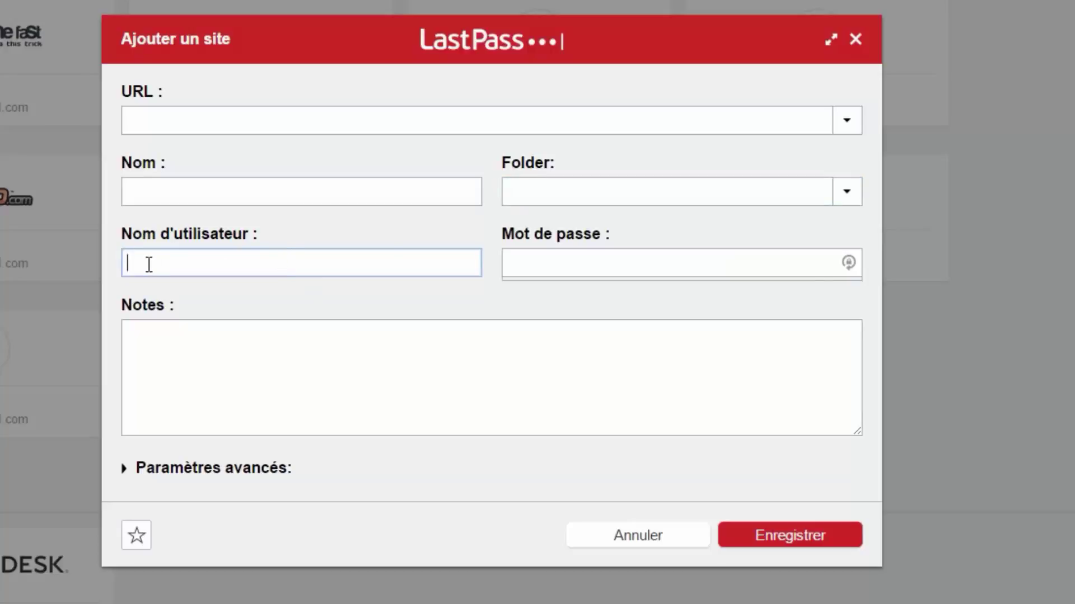
pyautogui.doubleClick(157, 236)
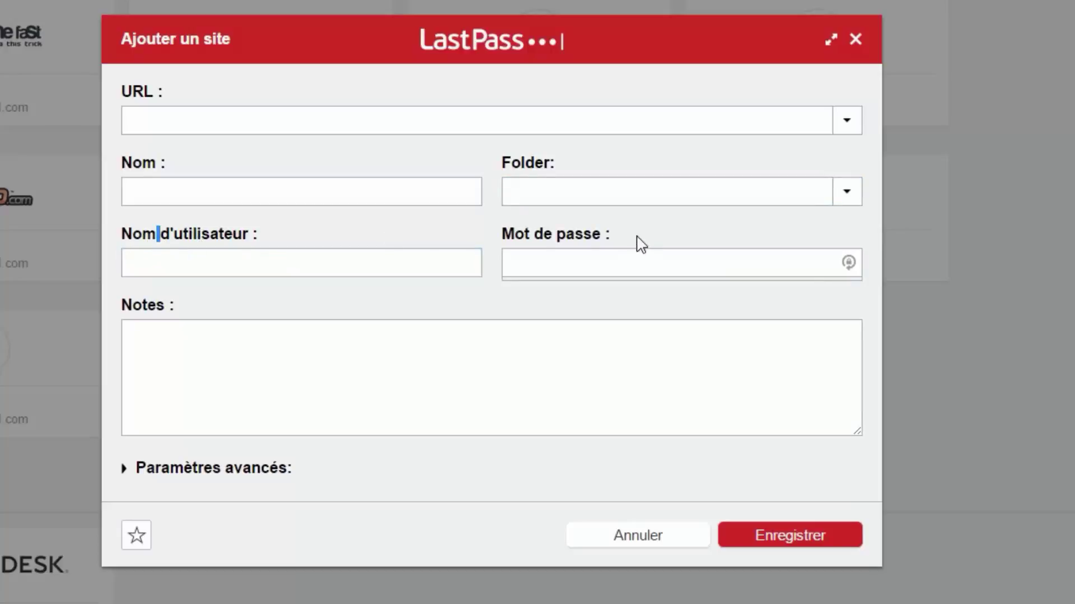
pyautogui.click(233, 259)
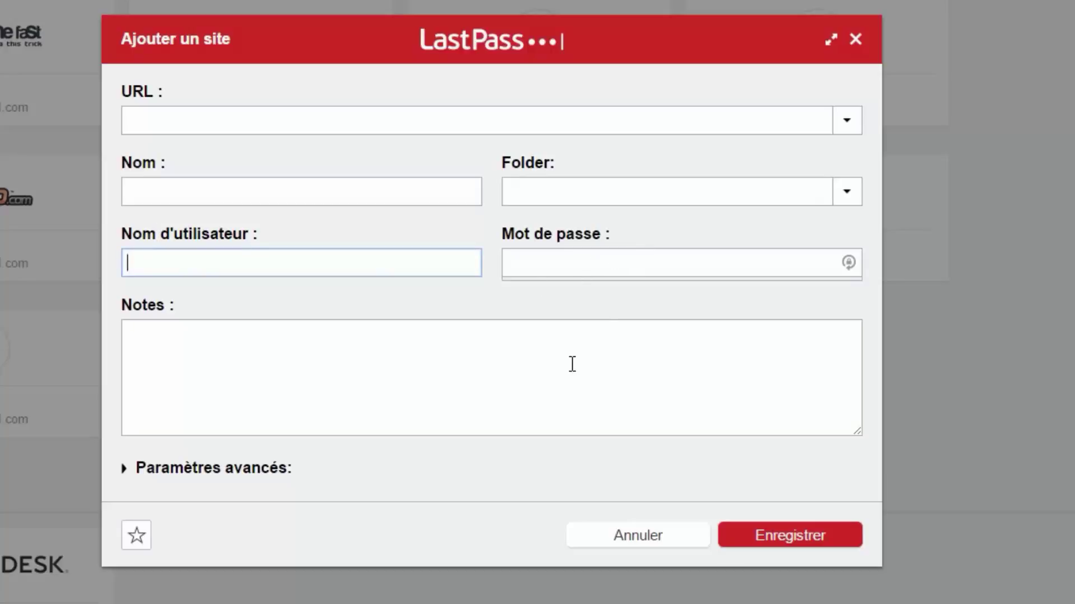
pyautogui.click(406, 341)
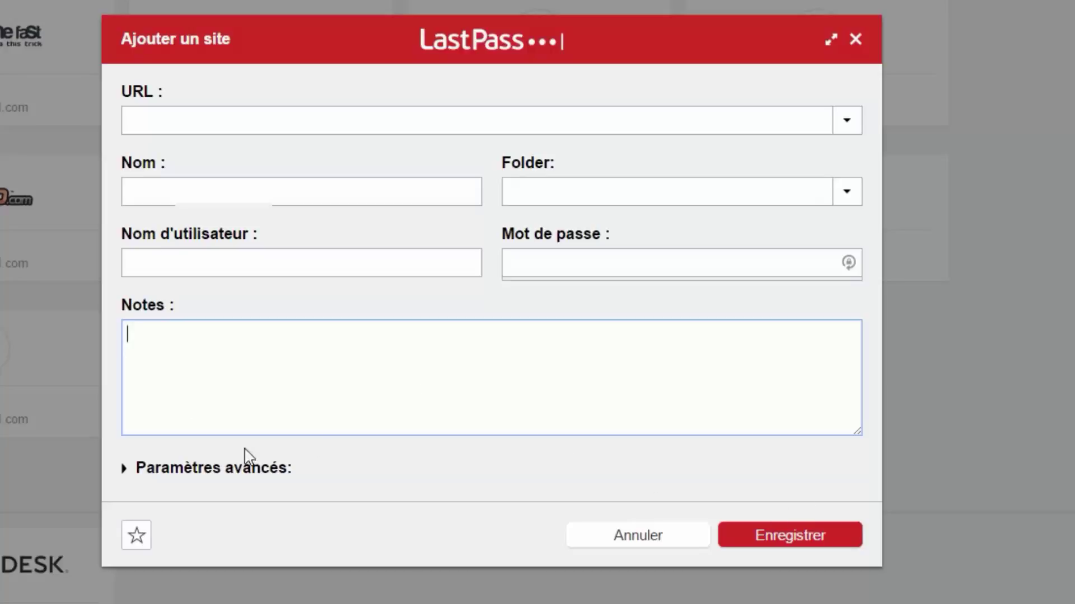
# Expand the new site's advanced settings, try the "Connexion automatique" option on and off, and close the form without saving
pyautogui.click(245, 467)
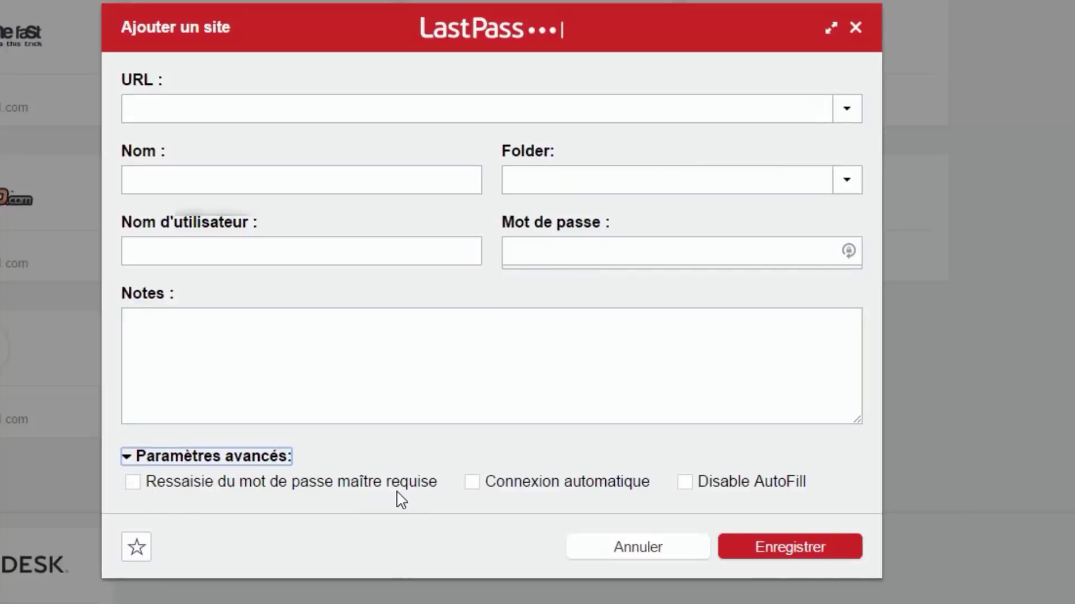
pyautogui.click(571, 485)
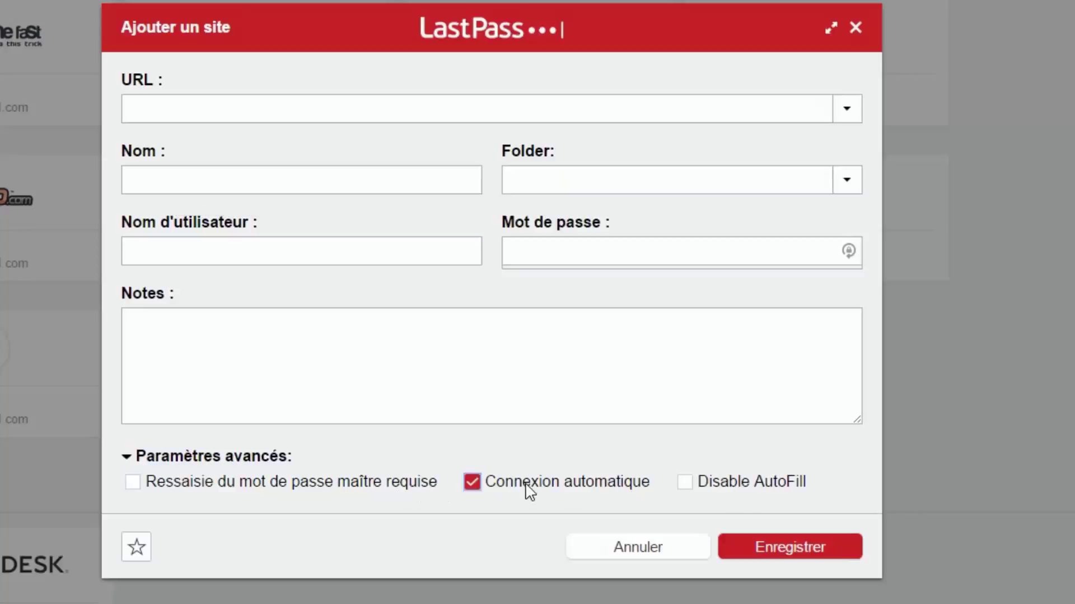
pyautogui.click(494, 493)
pyautogui.click(485, 495)
pyautogui.click(527, 480)
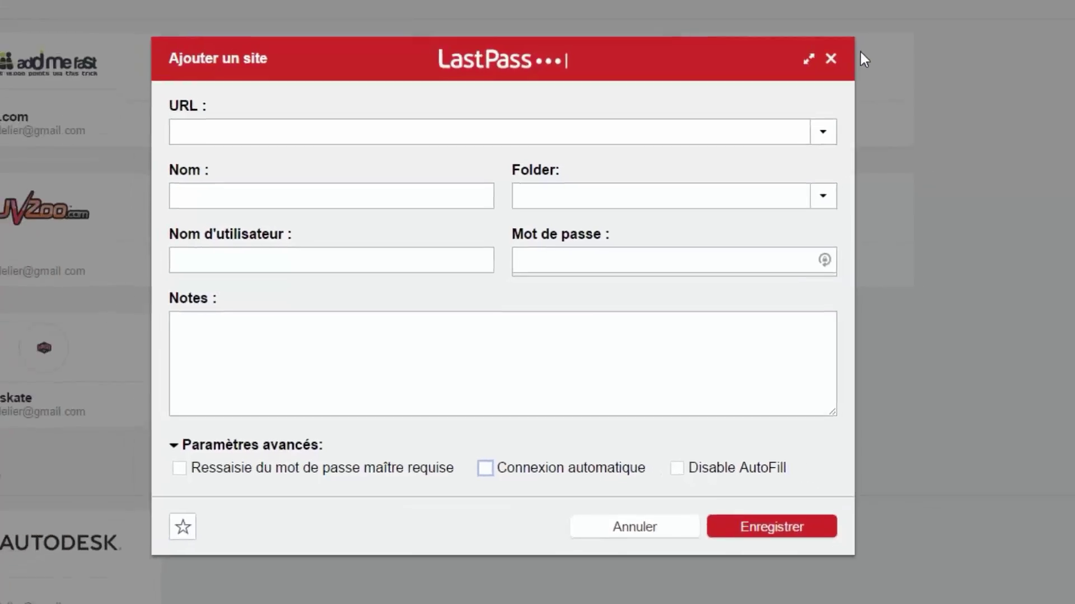
pyautogui.click(831, 58)
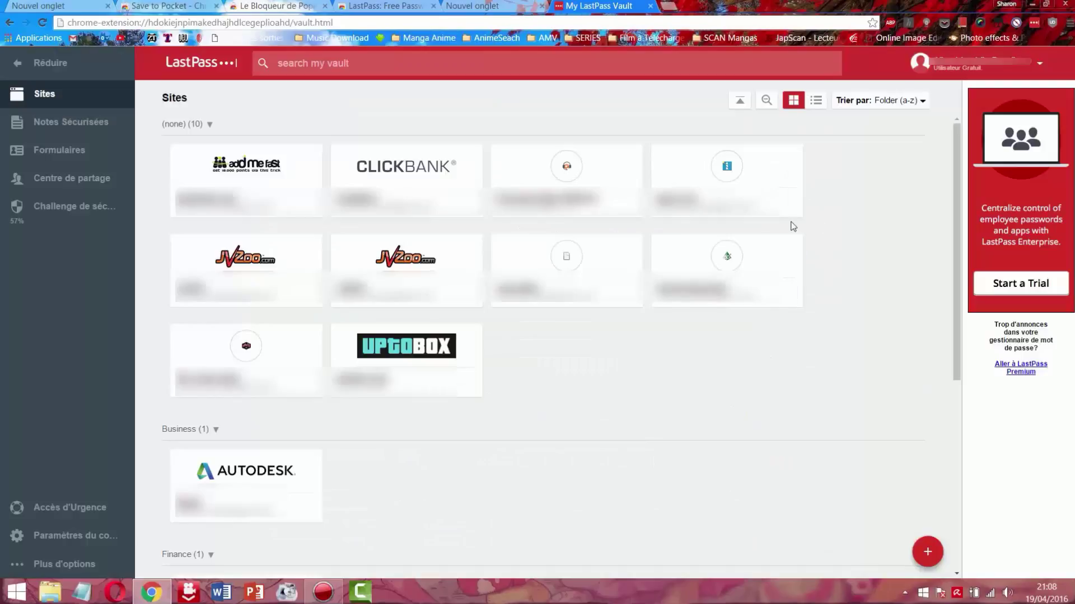
# Launch the saved Igwis site from the vault with automatic login and look down its account page
pyautogui.moveTo(691, 172)
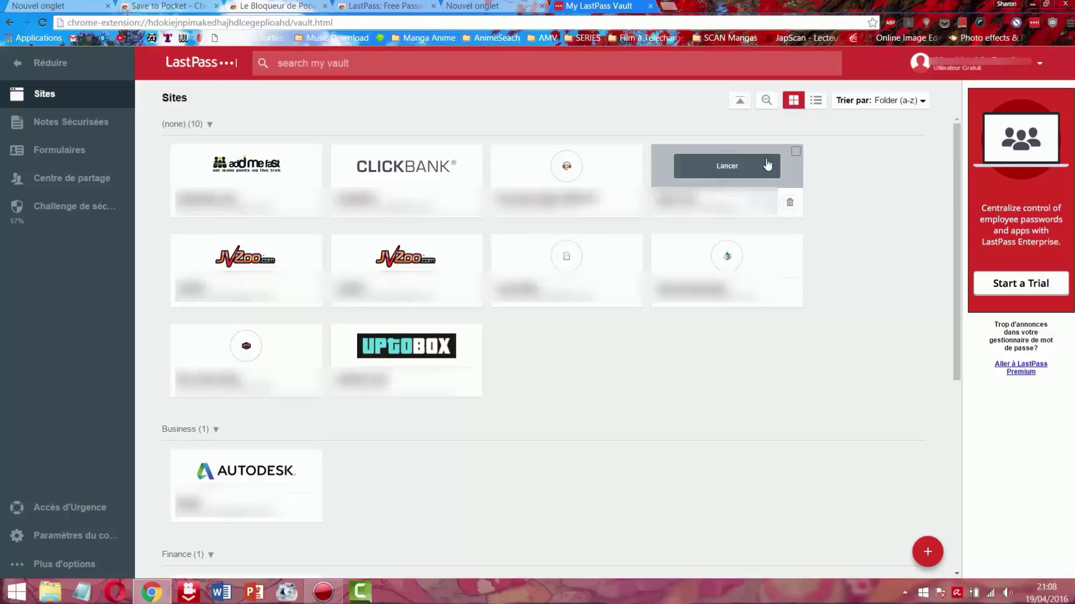
pyautogui.click(726, 166)
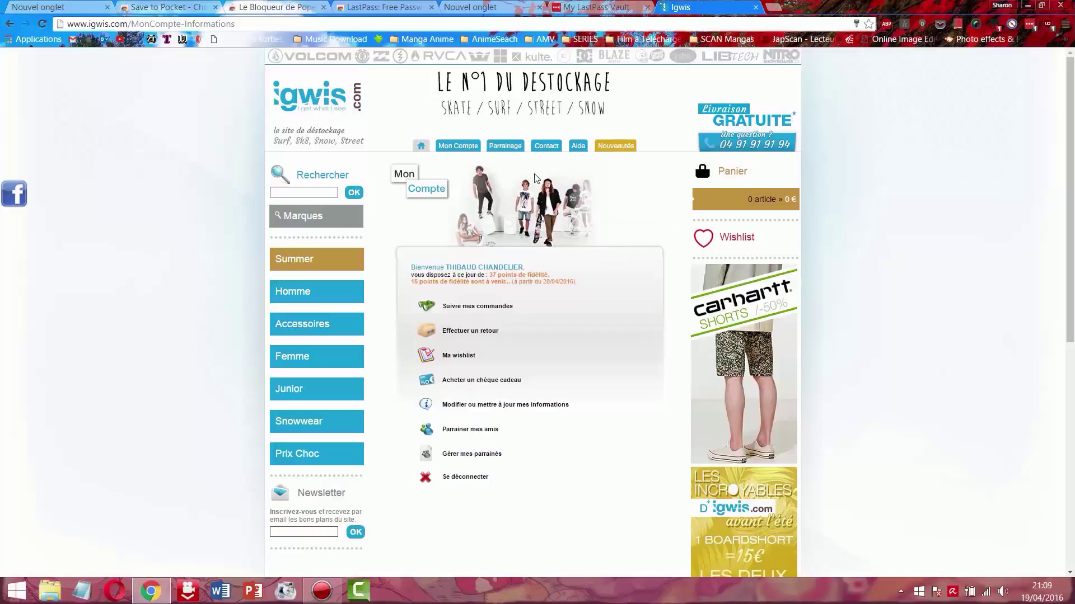
pyautogui.scroll(-8, 462, 229)
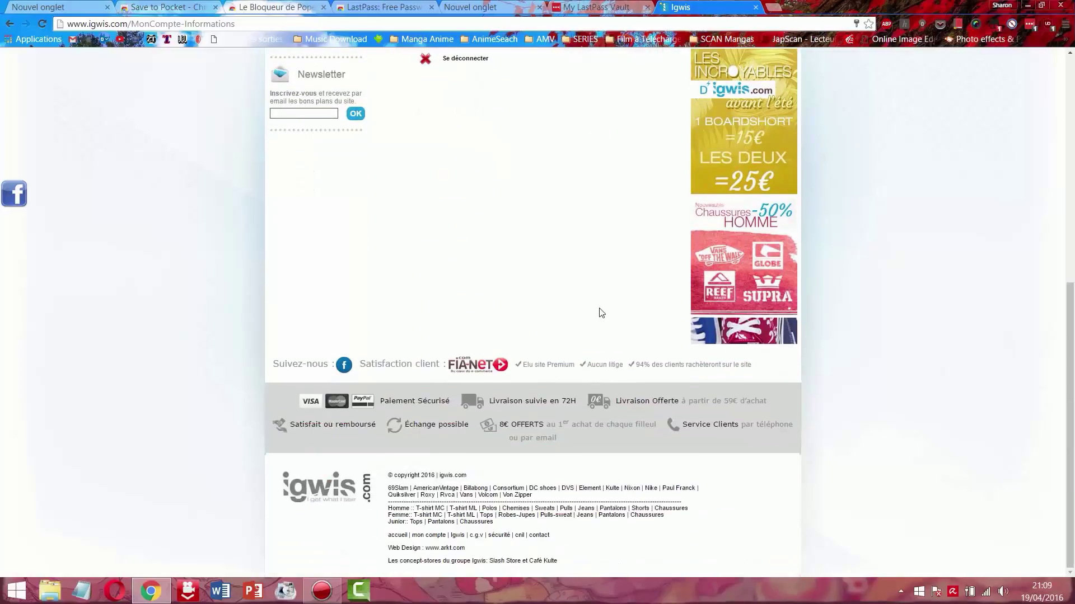
# Open Chrome's password-saving offer for the Igwis login and dismiss it without saving the password
pyautogui.scroll(8, 601, 314)
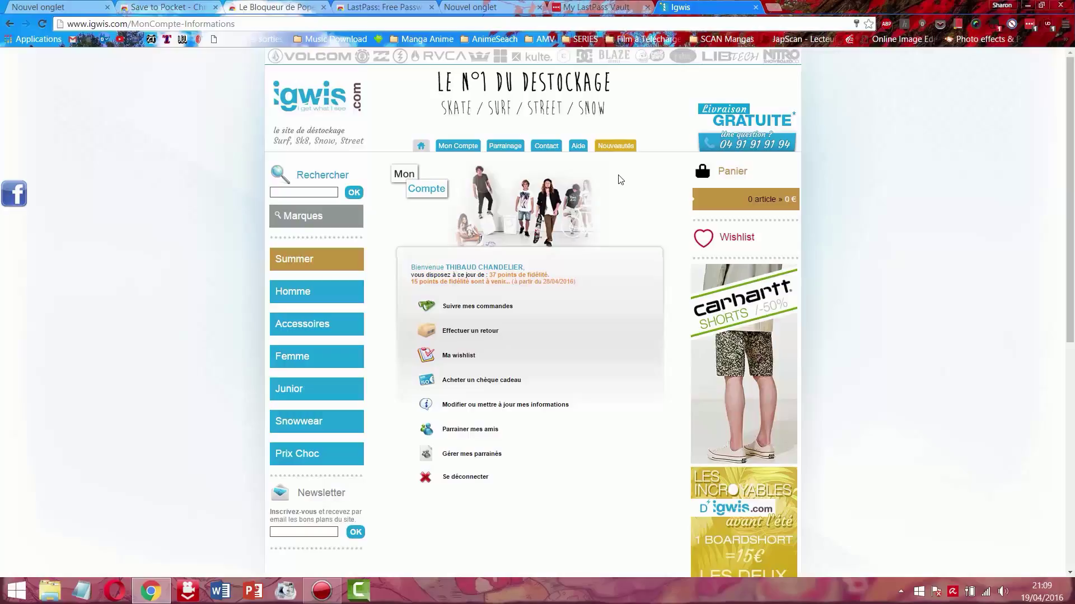
pyautogui.scroll(-8, 620, 258)
pyautogui.scroll(8, 617, 271)
pyautogui.scroll(-8, 608, 284)
pyautogui.scroll(8, 606, 286)
pyautogui.click(856, 23)
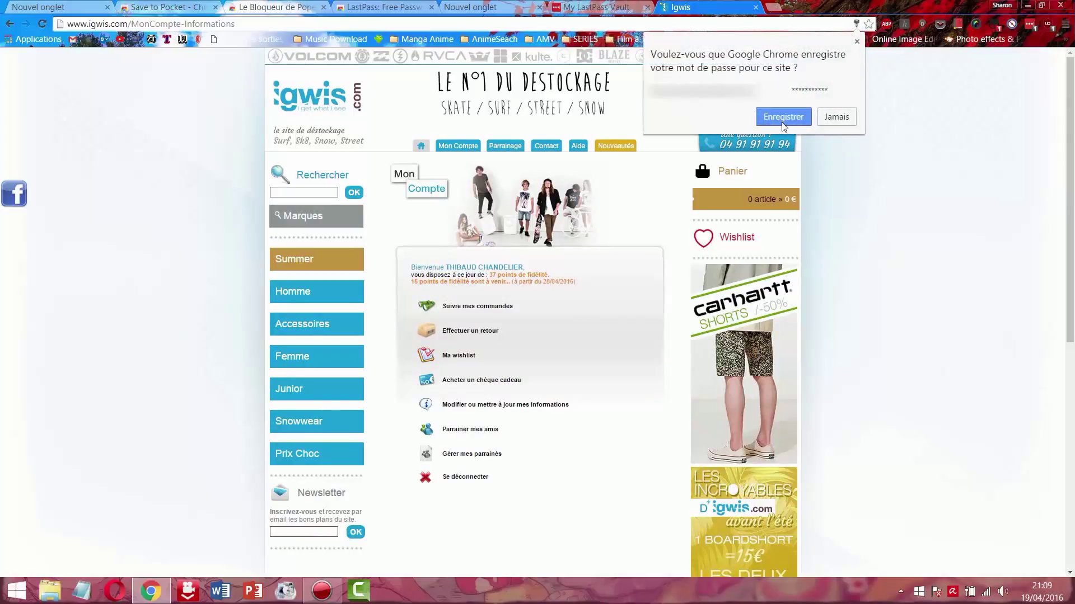
pyautogui.click(836, 117)
# Look over the Igwis account page once more and close it to return to the LastPass vault
pyautogui.scroll(-7, 947, 276)
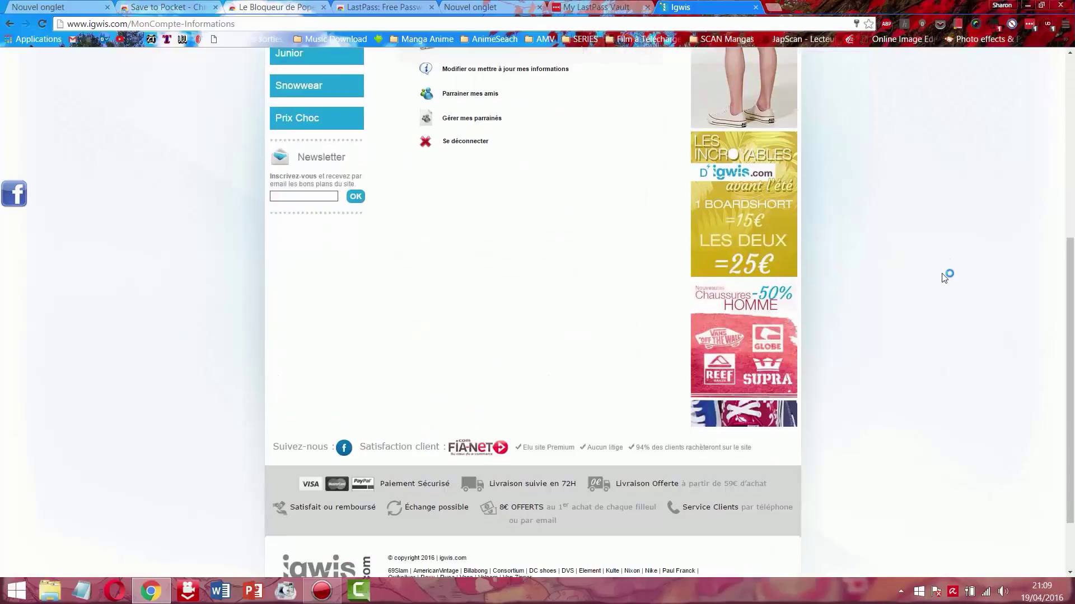
pyautogui.scroll(7, 946, 301)
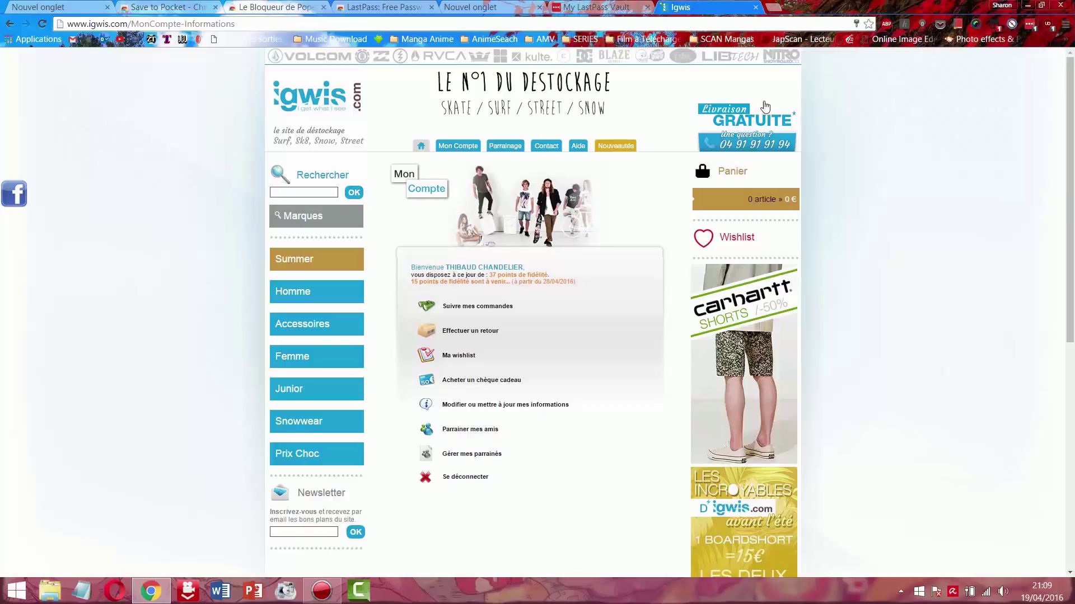
pyautogui.scroll(-6, 544, 112)
pyautogui.scroll(6, 521, 336)
pyautogui.click(755, 7)
# Launch the second saved Facebook login in the vault's Social folder
pyautogui.scroll(-5, 548, 321)
pyautogui.scroll(-1, 549, 321)
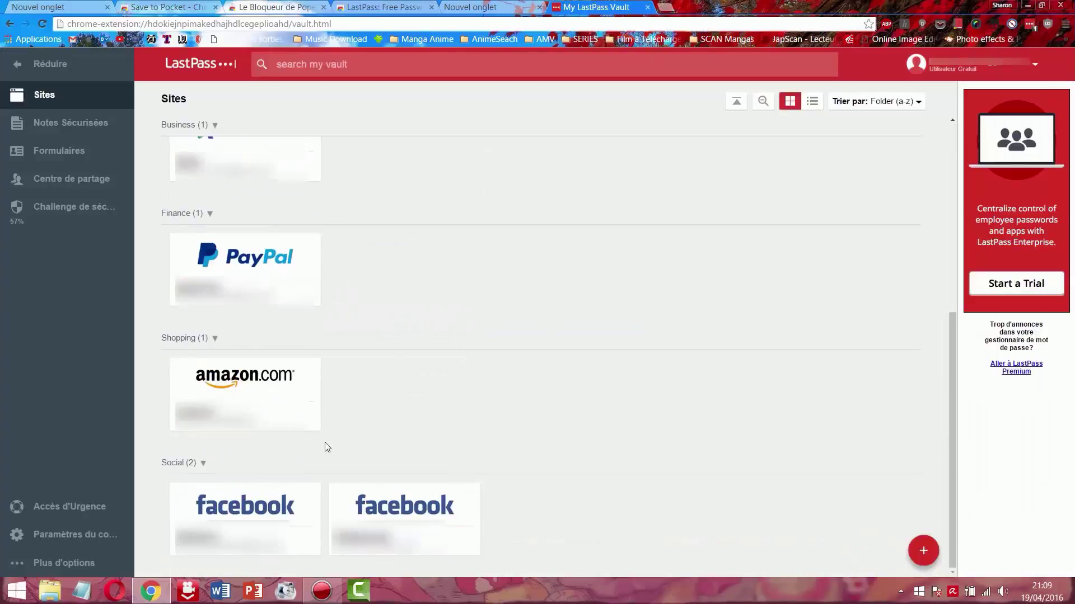
pyautogui.moveTo(446, 532)
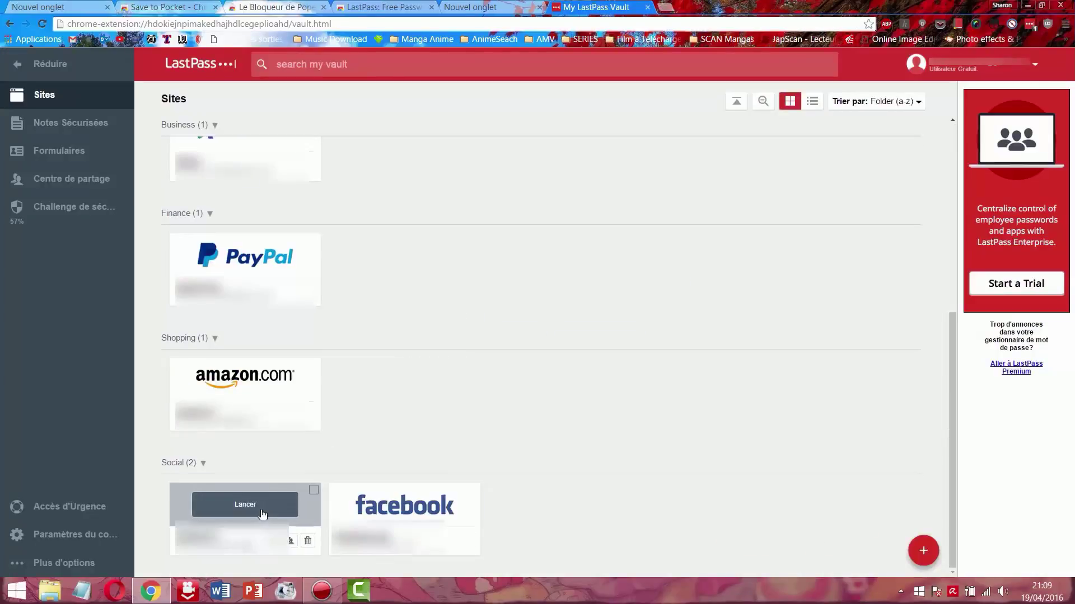
pyautogui.click(398, 509)
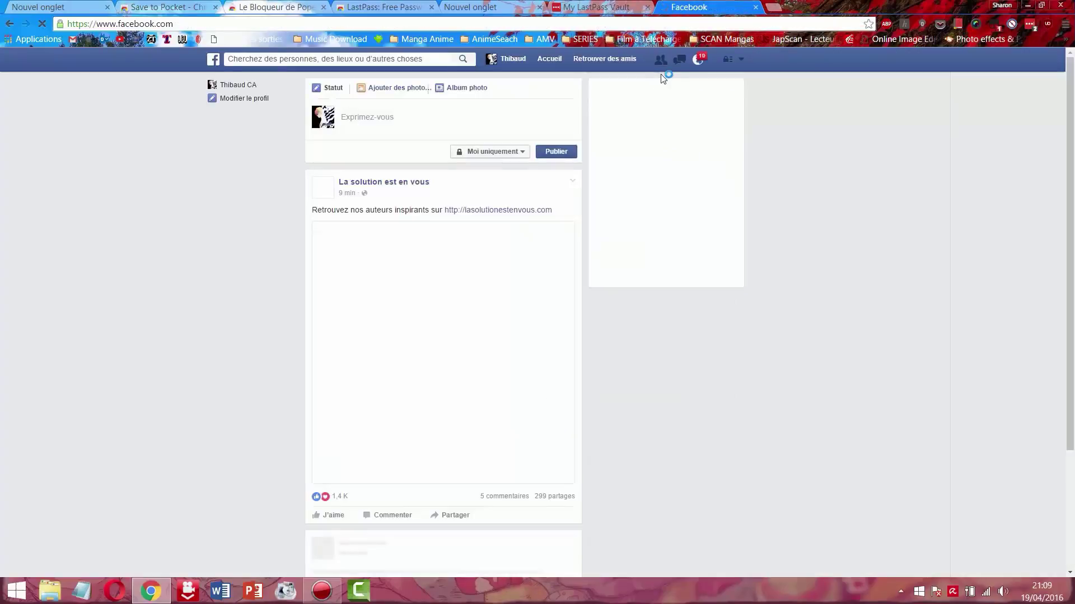
# Log out of Facebook and log back in with the "facebook 2" login filled in by LastPass
pyautogui.click(741, 60)
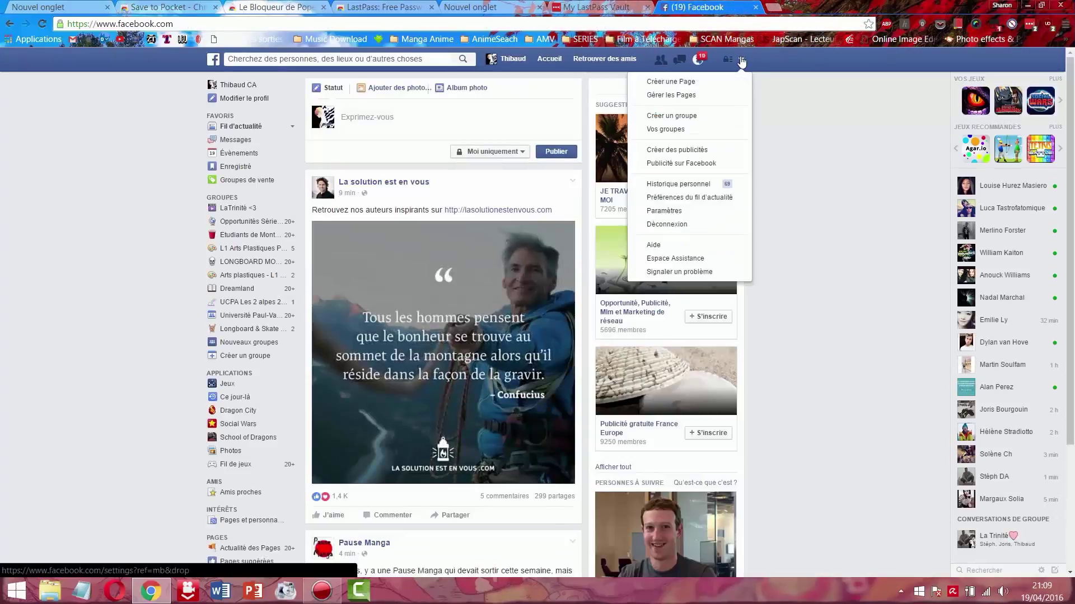
pyautogui.click(721, 220)
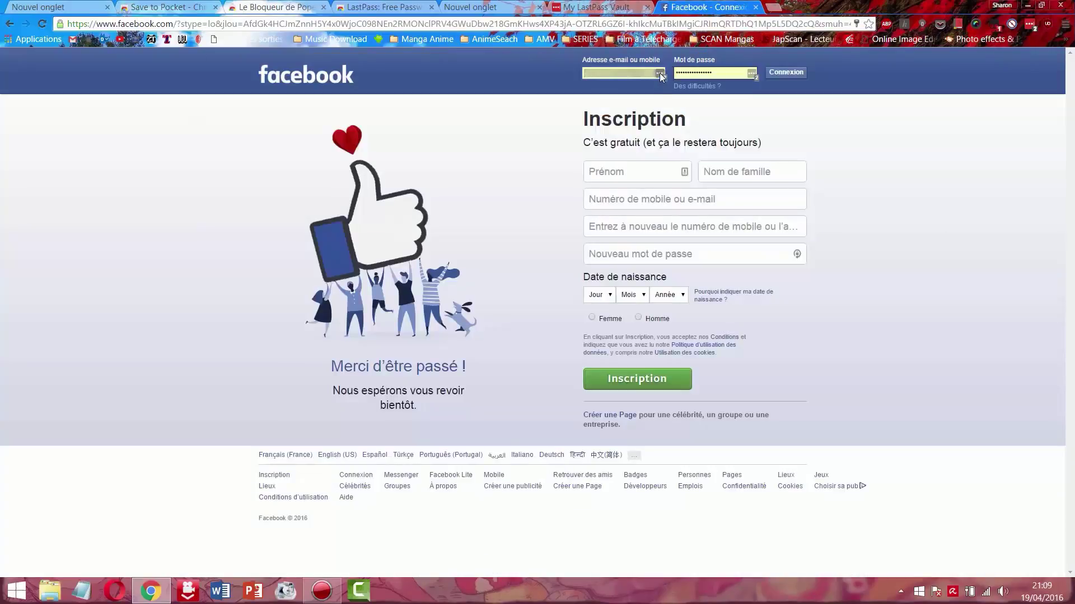
pyautogui.click(659, 73)
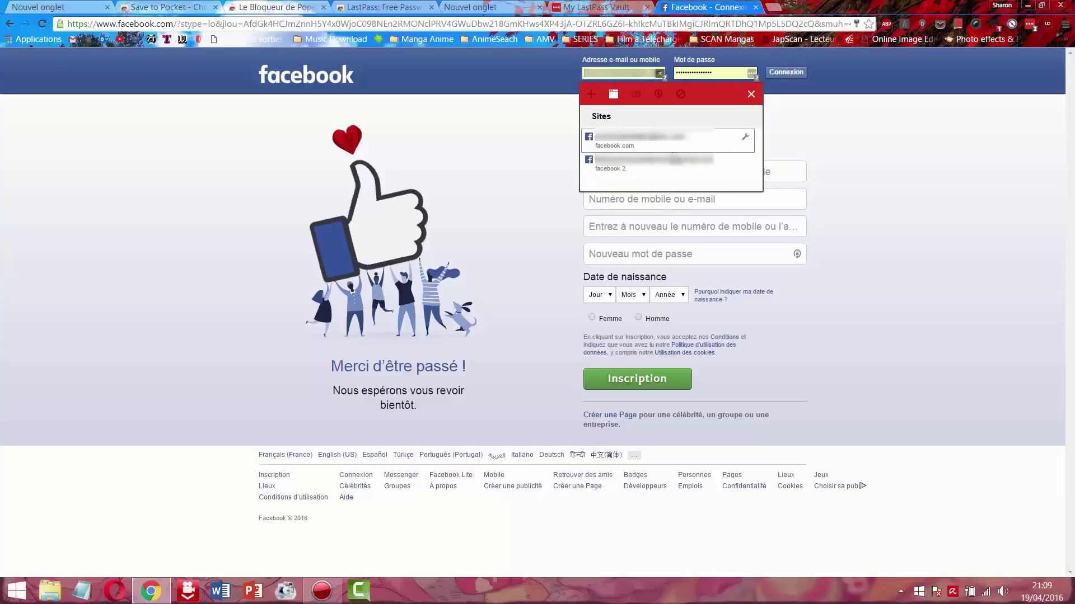
pyautogui.click(675, 165)
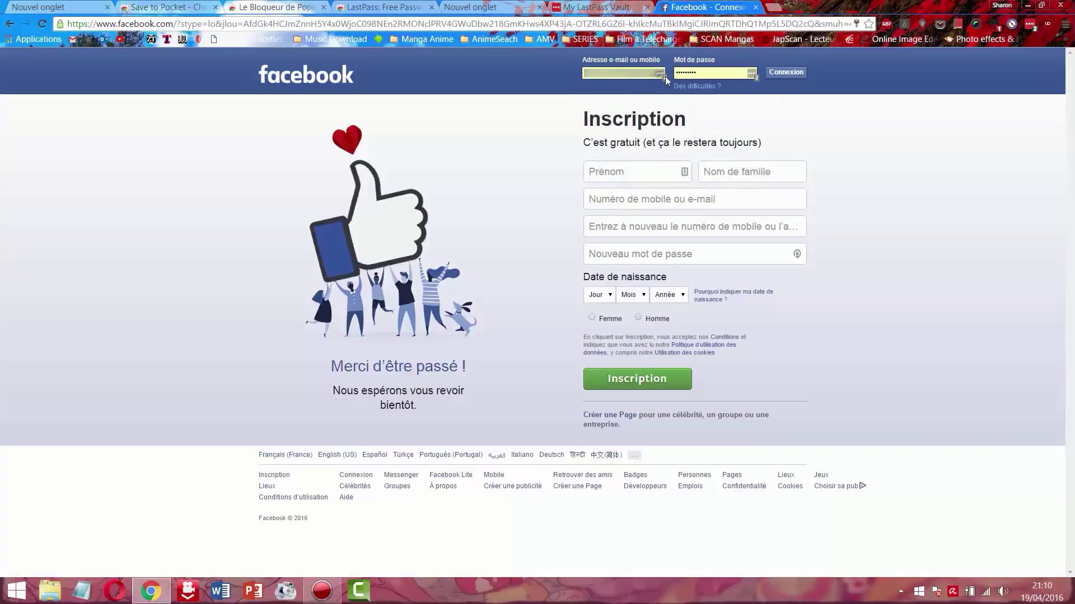
pyautogui.click(795, 78)
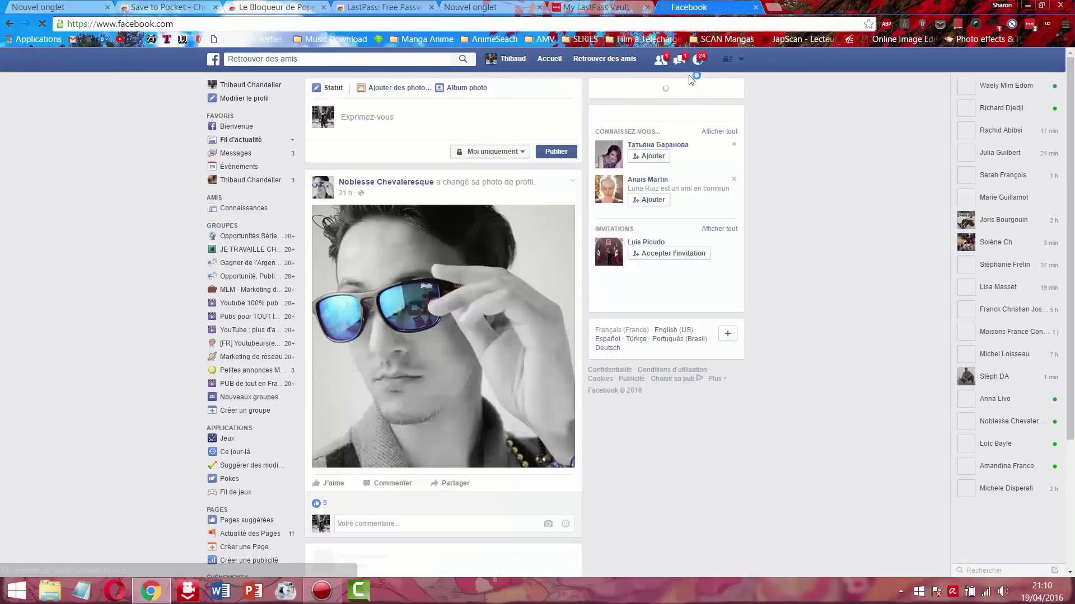
pyautogui.scroll(-1, 923, 205)
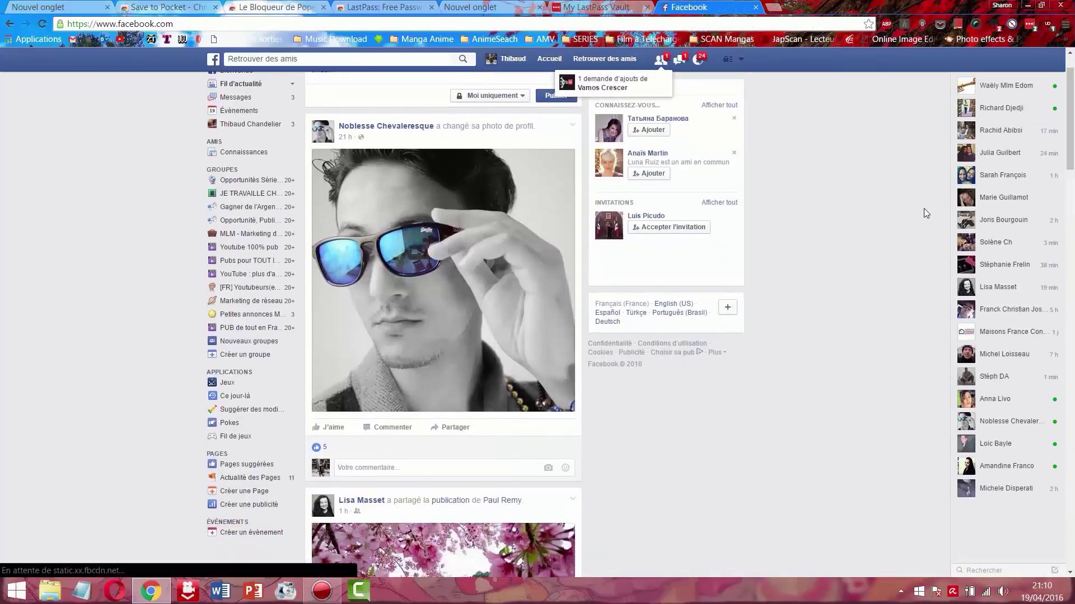
pyautogui.scroll(1, 921, 207)
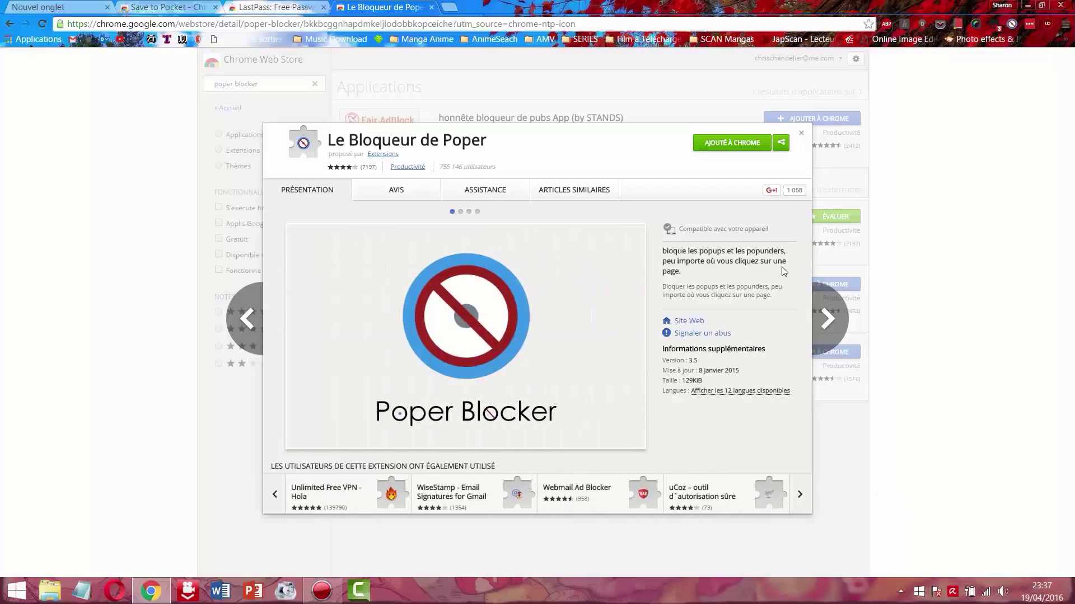
# In a new tab, examine Le Bloqueur de Poper's blocked popup count and its option to allow popups, leaving the setting as is
pyautogui.click(449, 7)
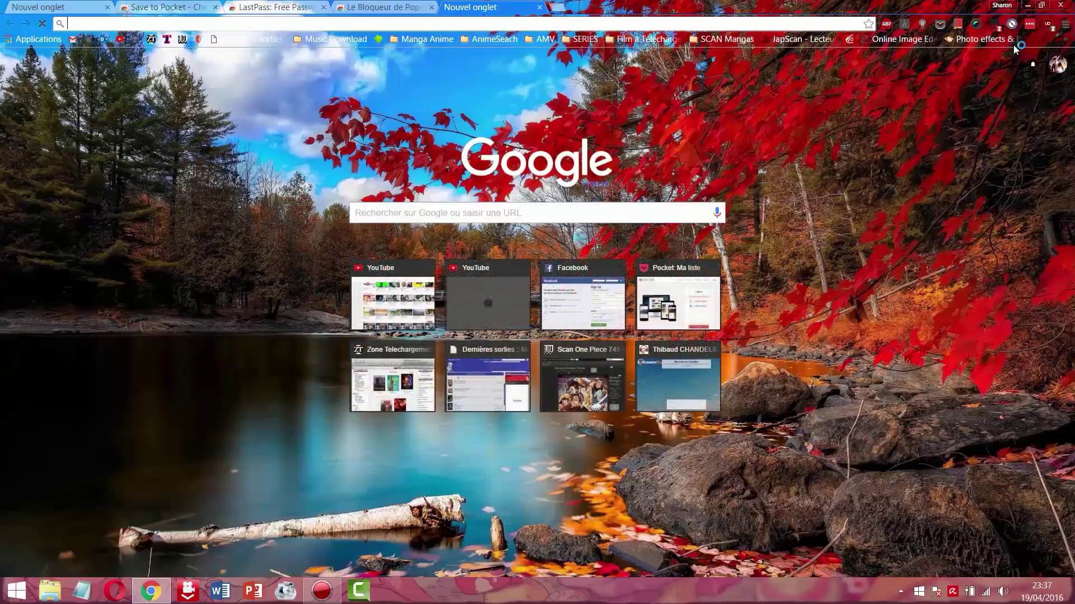
pyautogui.click(1012, 24)
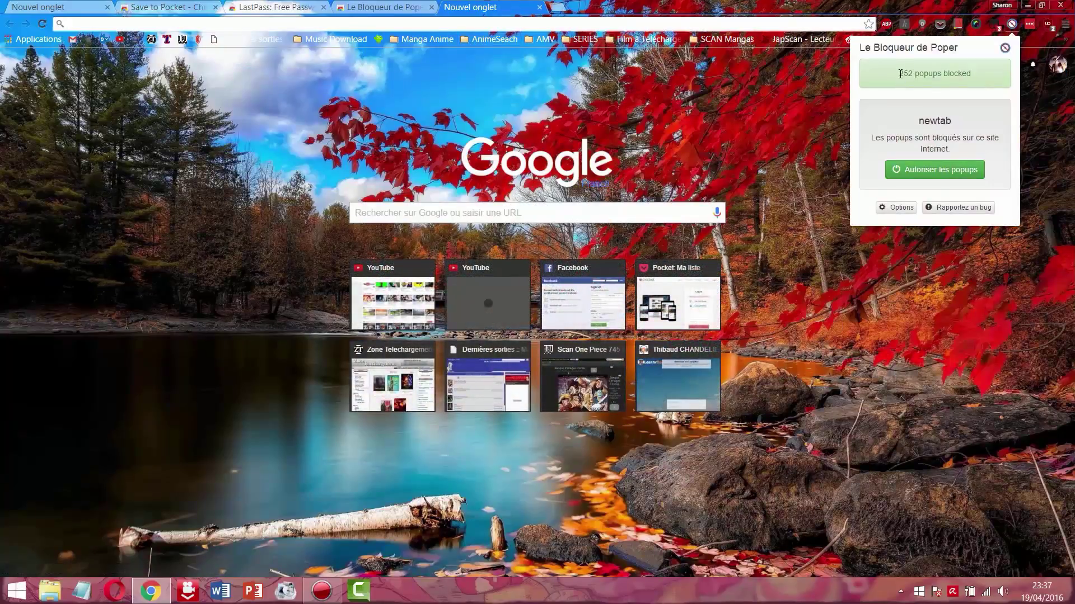
pyautogui.moveTo(900, 74); pyautogui.dragTo(972, 74)
pyautogui.click(982, 126)
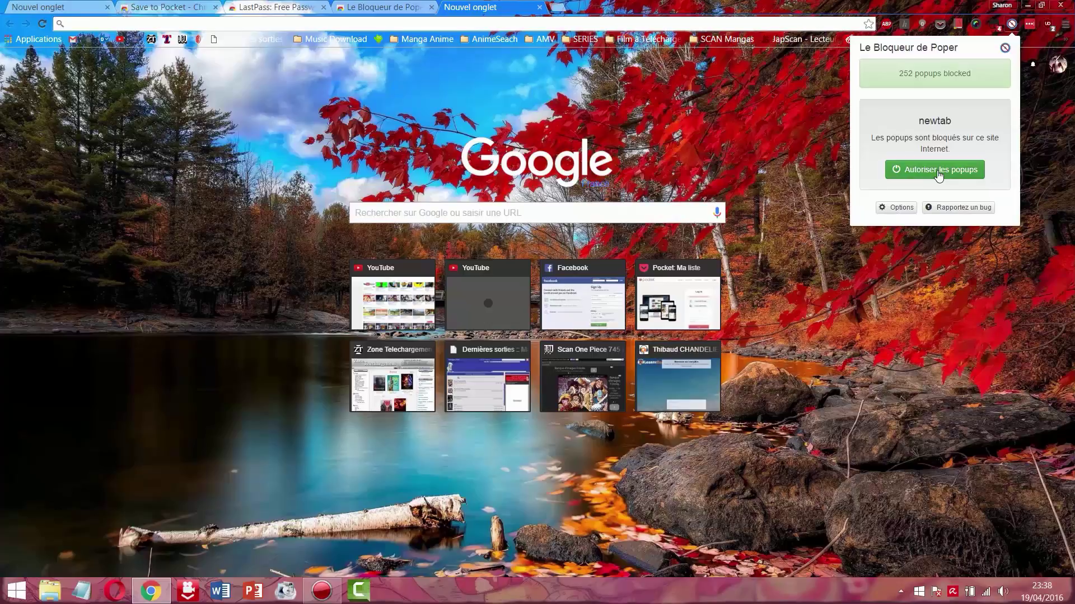
pyautogui.click(789, 105)
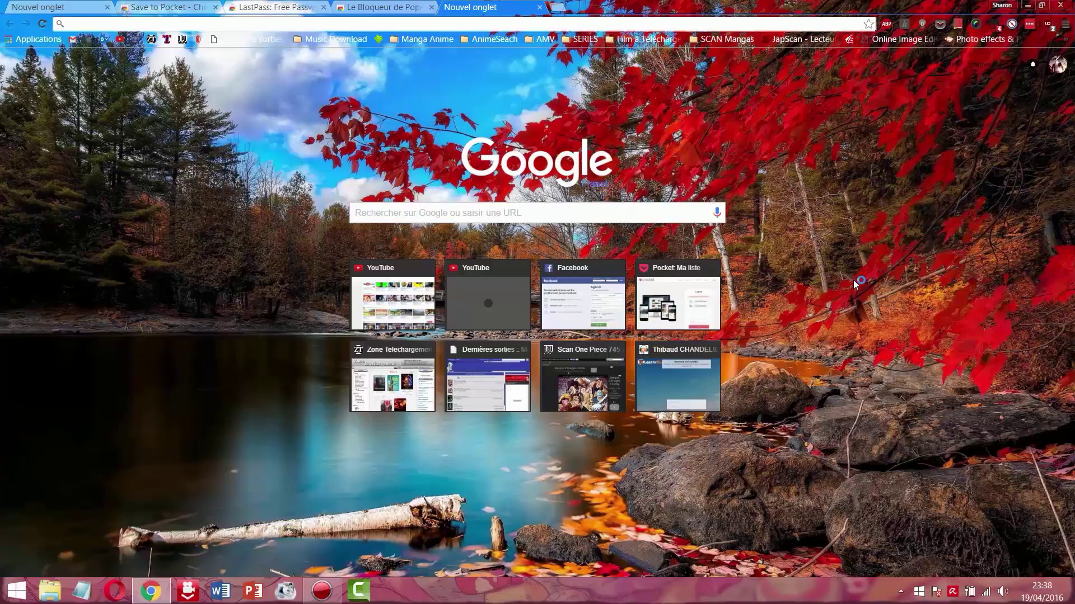